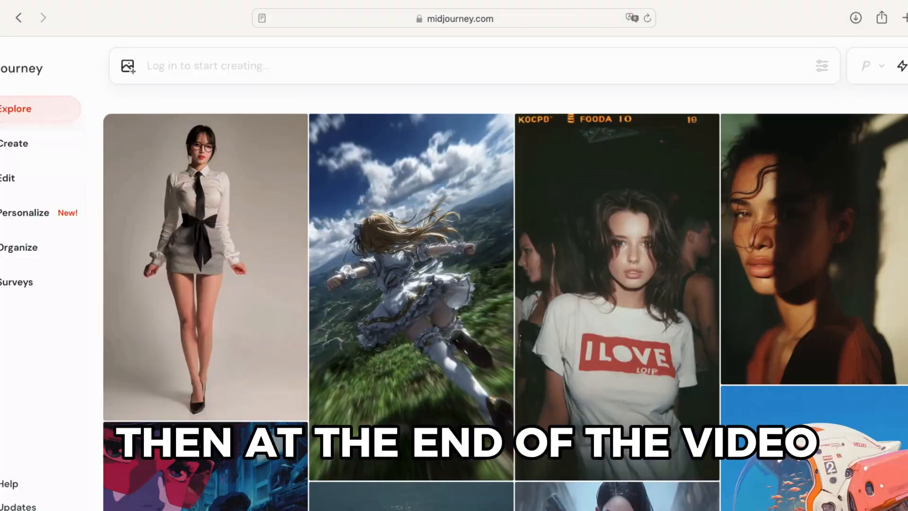
{"action": "scroll", "coordinate": [506, 283], "scroll_direction": "down", "scroll_amount": 20}
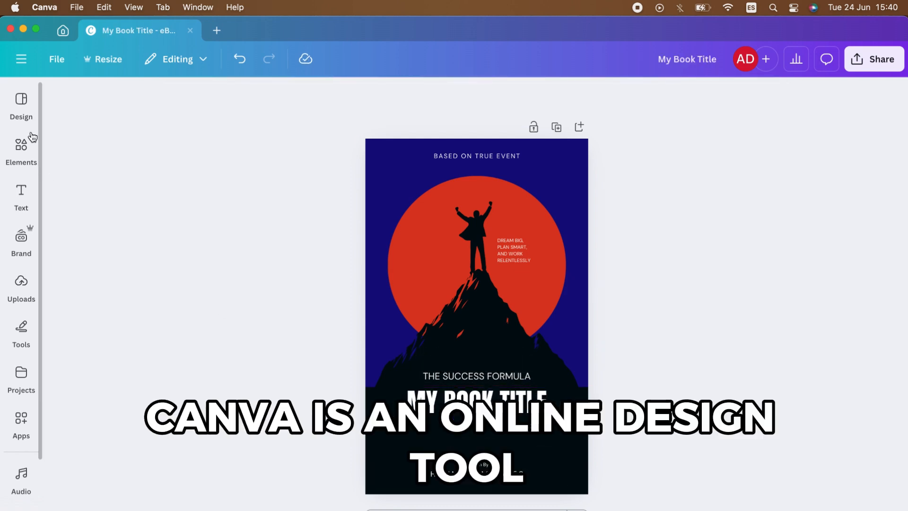
- Add the Red White Modern Becoming Wise Book Cover template to the design as a new page
{"action": "left_click", "coordinate": [21, 106]}
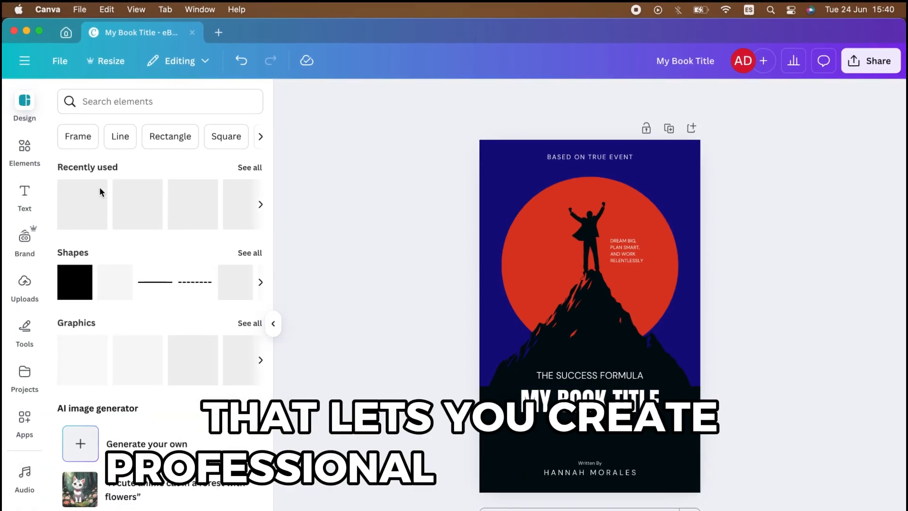
{"action": "left_click", "coordinate": [132, 101]}
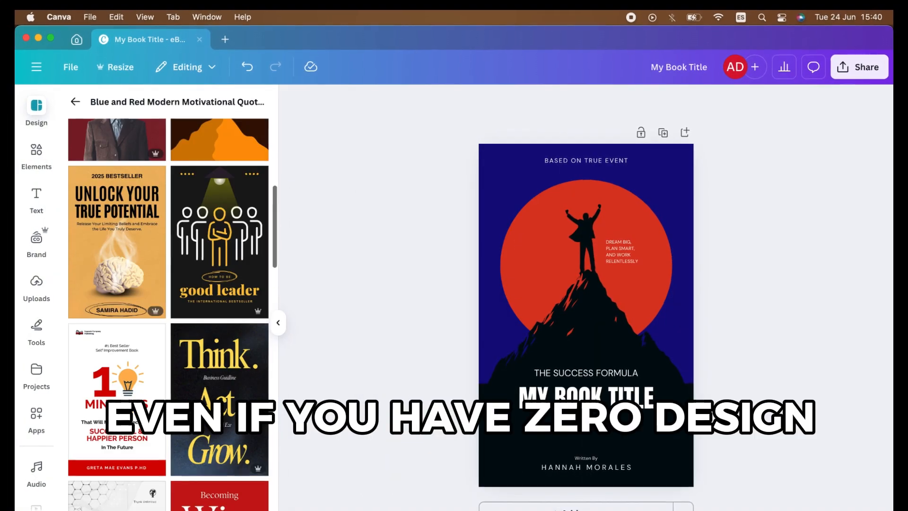
{"action": "scroll", "coordinate": [222, 331], "scroll_direction": "down", "scroll_amount": 3}
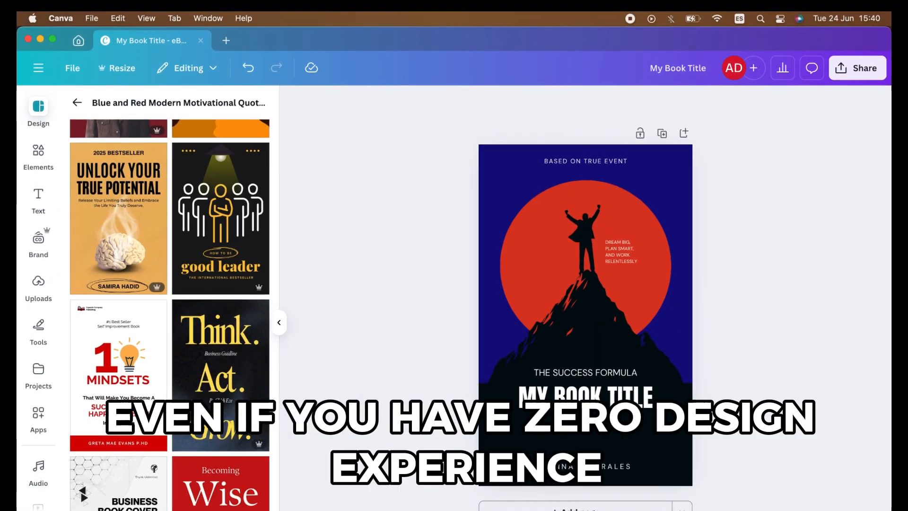
{"action": "left_click", "coordinate": [221, 468]}
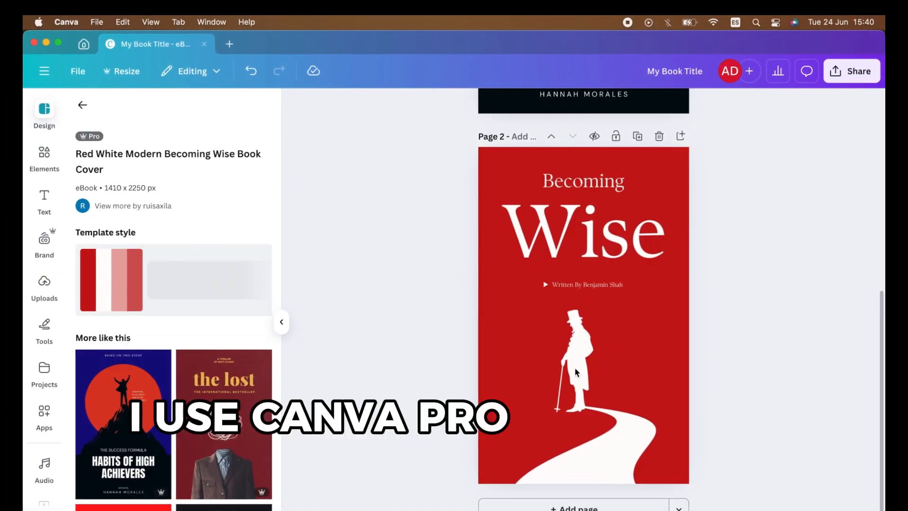
{"action": "left_click", "coordinate": [525, 345]}
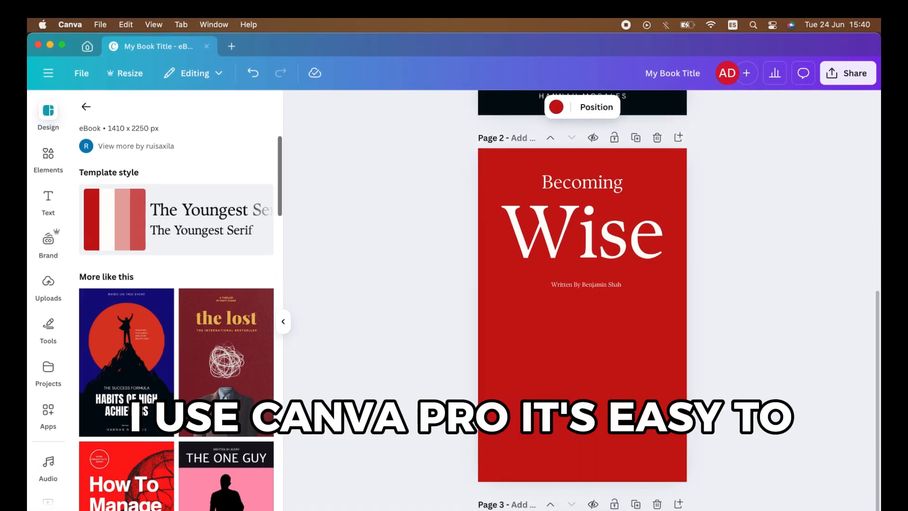
- Apply the Mustard and Green Playful Pineappel and Summer Cover Book template to page 3
{"action": "scroll", "coordinate": [582, 307], "scroll_direction": "down", "scroll_amount": 2}
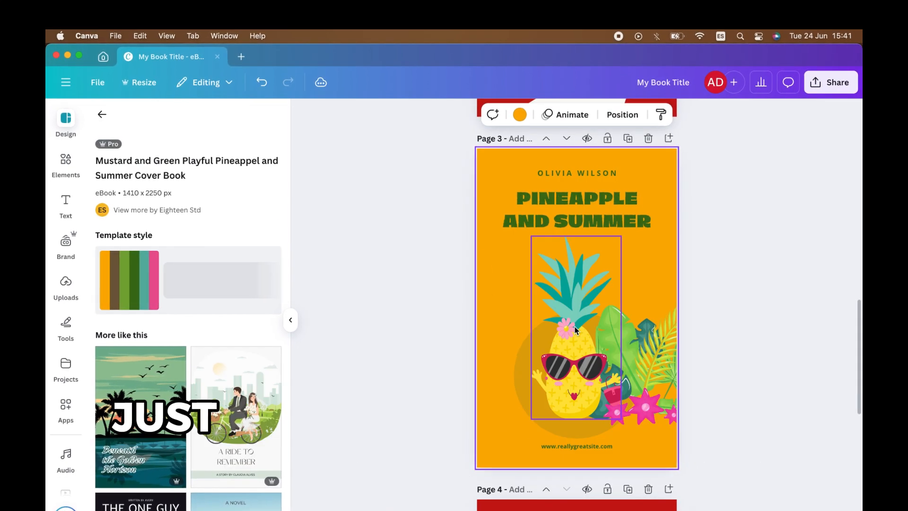
{"action": "left_click", "coordinate": [575, 326]}
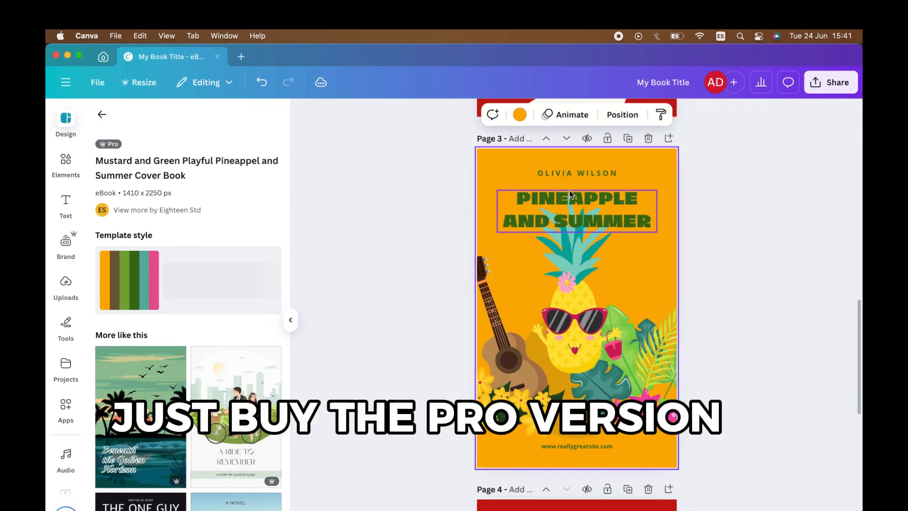
- Change the text colour of the PINEAPPLE AND SUMMER title on page 3
{"action": "left_click", "coordinate": [459, 119]}
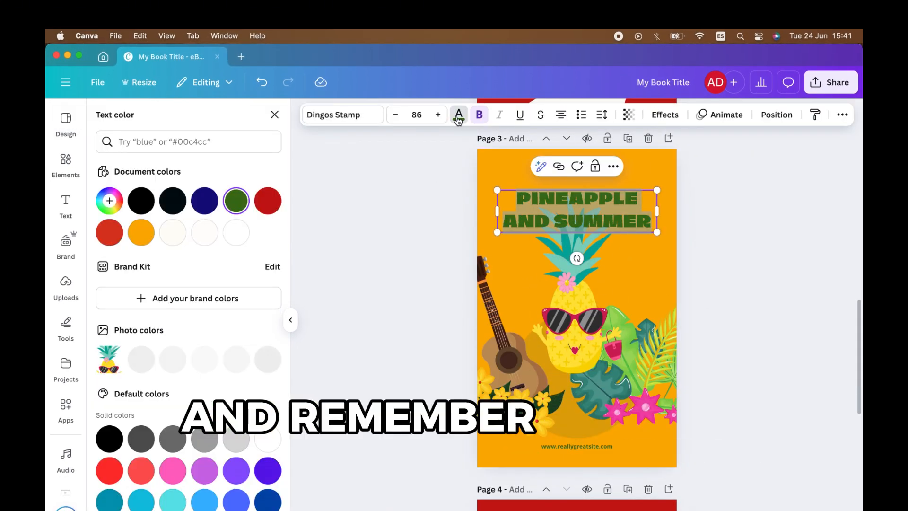
{"action": "left_click", "coordinate": [459, 118]}
{"action": "left_click", "coordinate": [458, 118]}
{"action": "left_click", "coordinate": [244, 229]}
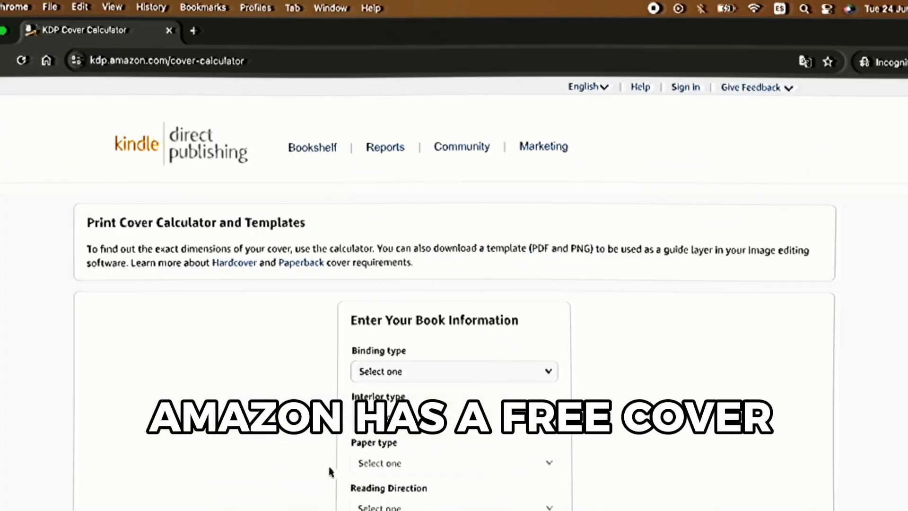
{"action": "scroll", "coordinate": [322, 473], "scroll_direction": "down", "scroll_amount": 2}
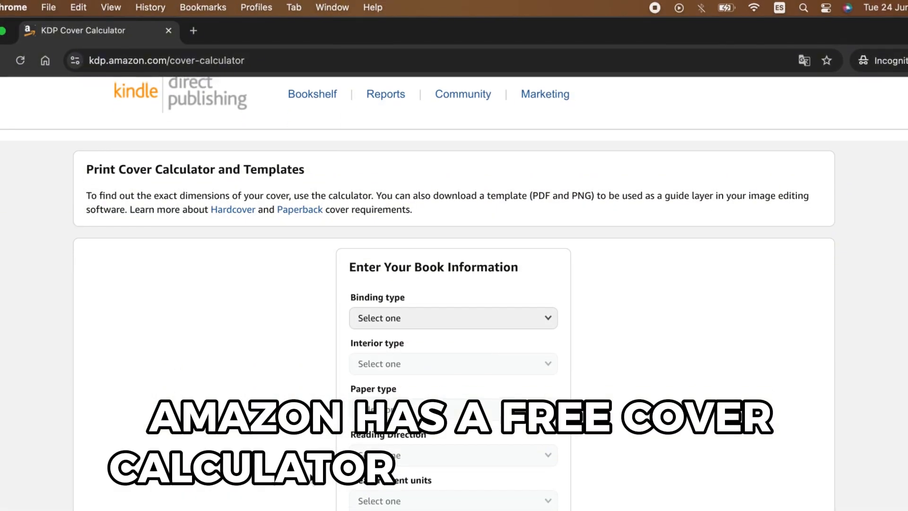
- Examine the fields of the KDP Print Cover Calculator form
{"action": "scroll", "coordinate": [310, 469], "scroll_direction": "down", "scroll_amount": 5}
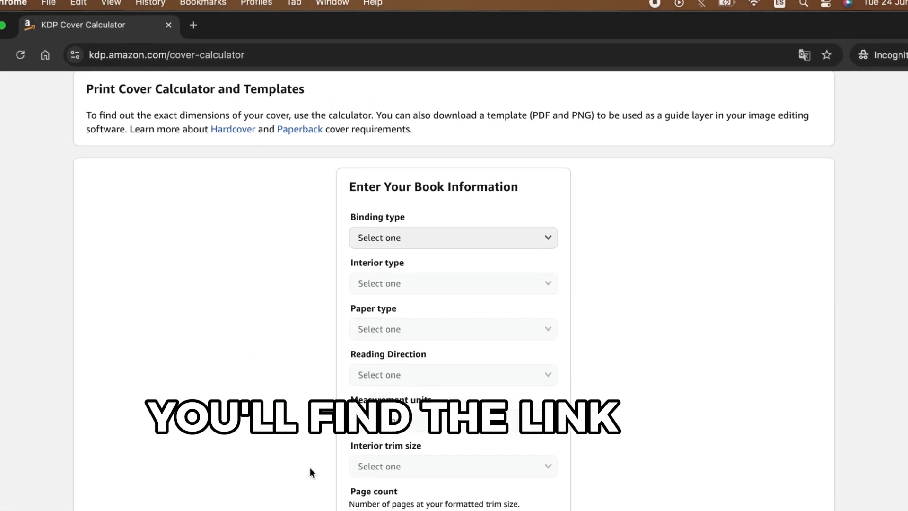
{"action": "scroll", "coordinate": [310, 462], "scroll_direction": "down", "scroll_amount": 3}
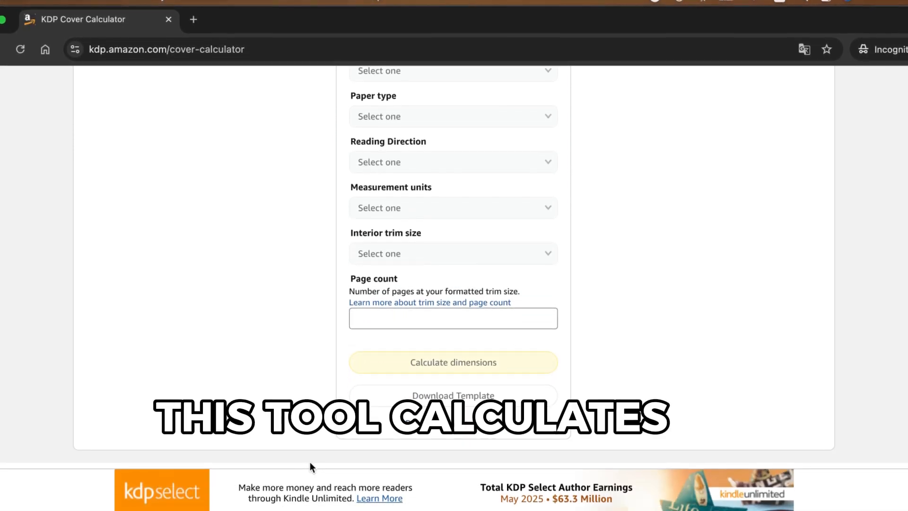
{"action": "scroll", "coordinate": [310, 462], "scroll_direction": "up", "scroll_amount": 5}
{"action": "scroll", "coordinate": [310, 456], "scroll_direction": "up", "scroll_amount": 4}
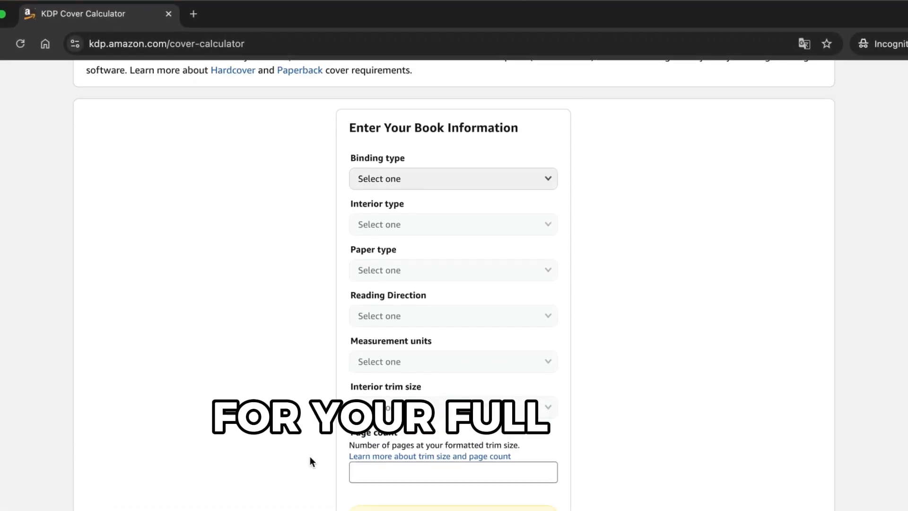
{"action": "scroll", "coordinate": [311, 452], "scroll_direction": "up", "scroll_amount": 2}
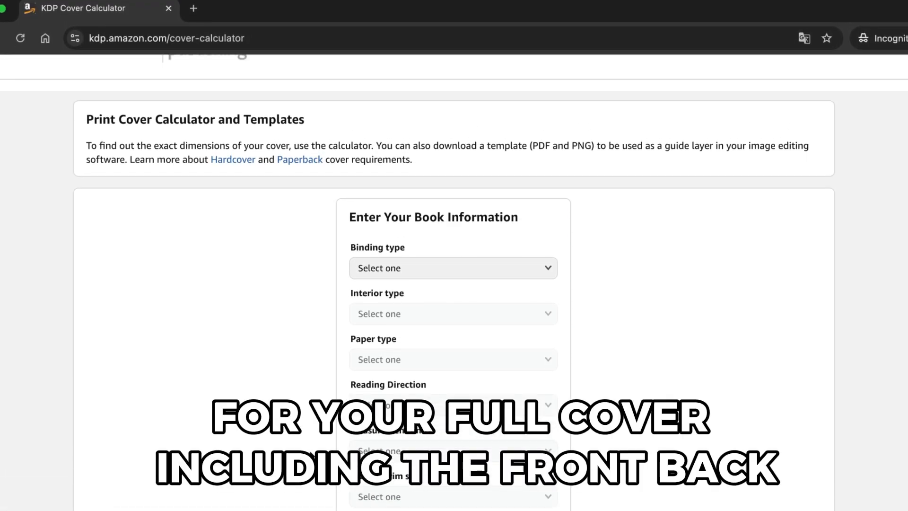
{"action": "scroll", "coordinate": [312, 452], "scroll_direction": "down", "scroll_amount": 2}
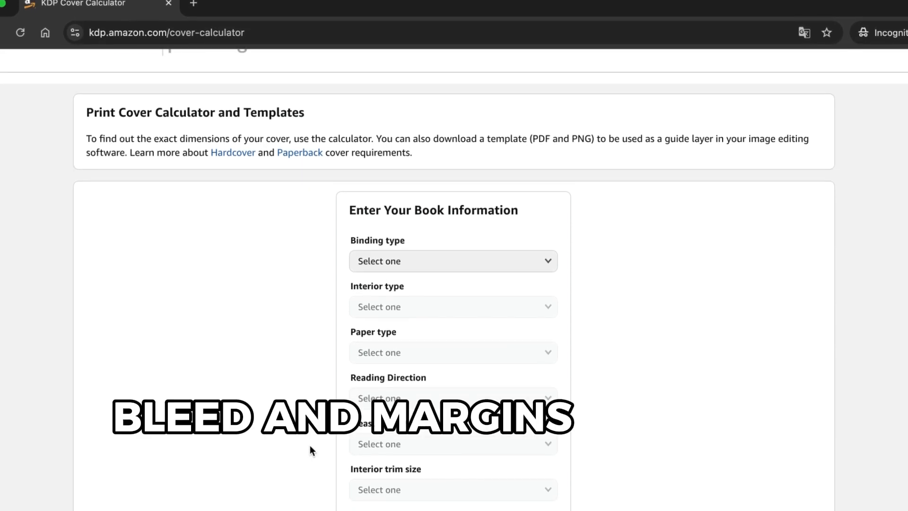
{"action": "scroll", "coordinate": [311, 447], "scroll_direction": "up", "scroll_amount": 3}
{"action": "scroll", "coordinate": [310, 441], "scroll_direction": "up", "scroll_amount": 3}
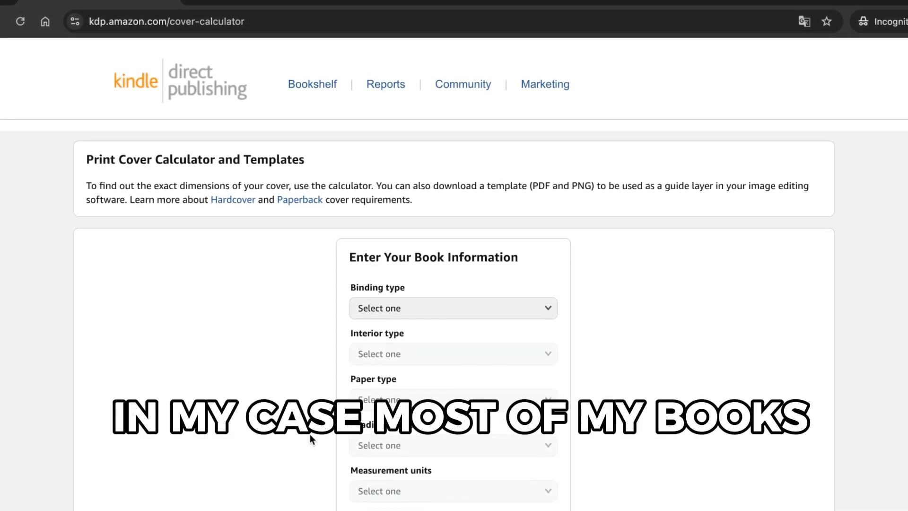
- Set the binding type to Paperback and the interior type to Black & white
{"action": "scroll", "coordinate": [310, 435], "scroll_direction": "down", "scroll_amount": 2}
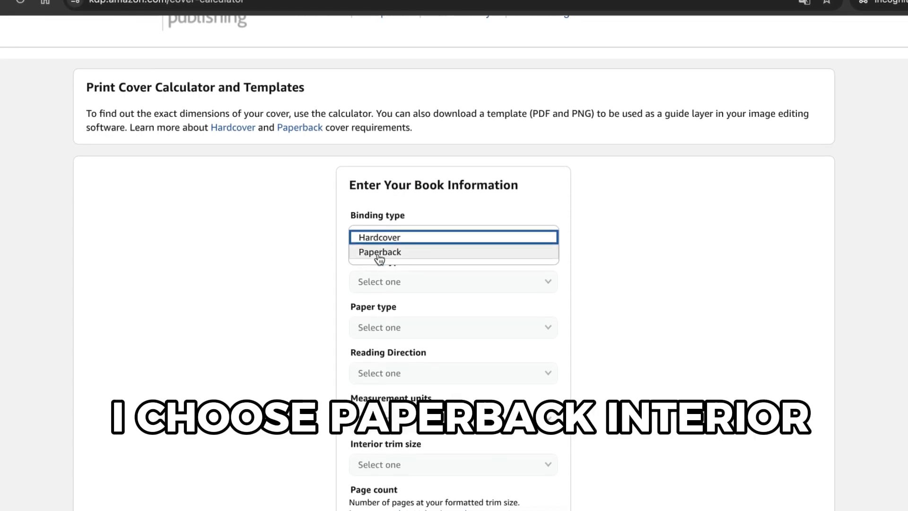
{"action": "left_click", "coordinate": [379, 254]}
{"action": "left_click", "coordinate": [388, 285]}
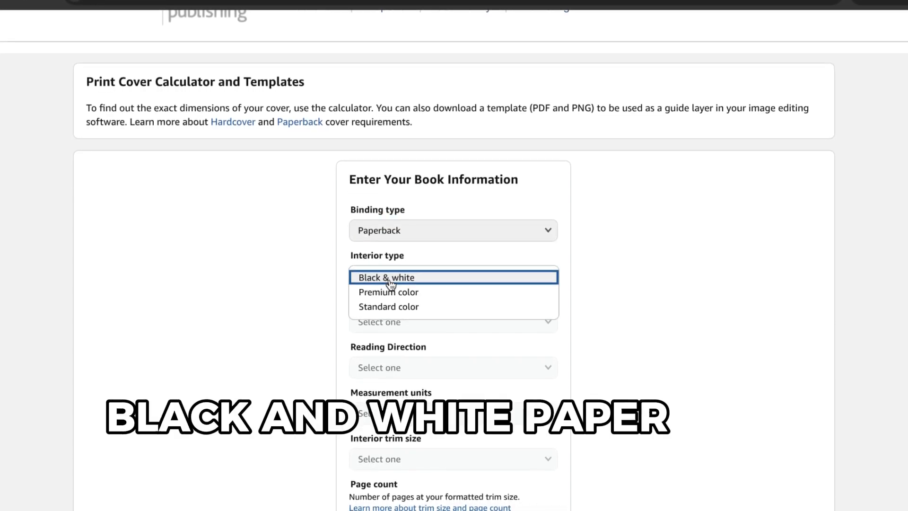
{"action": "left_click", "coordinate": [390, 279]}
{"action": "scroll", "coordinate": [434, 296], "scroll_direction": "down", "scroll_amount": 1}
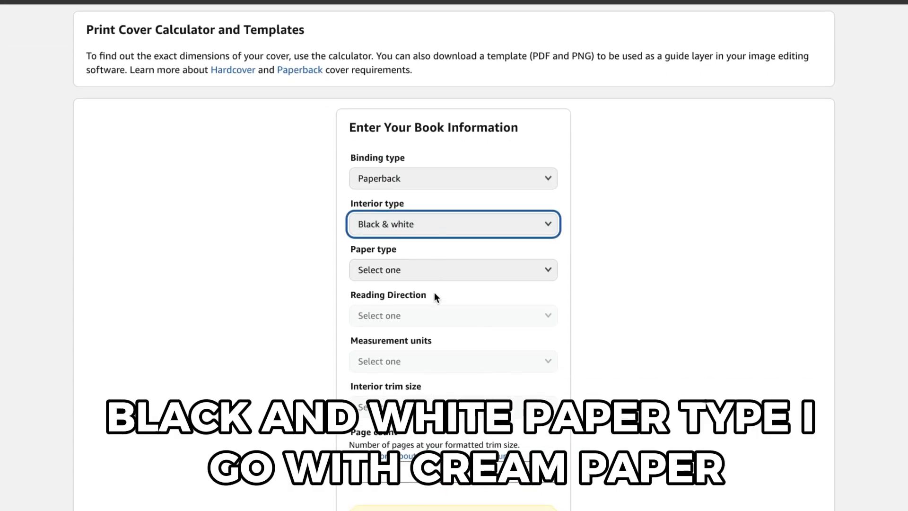
- Set the paper type to Cream paper and the reading direction to Left to Right
{"action": "left_click", "coordinate": [432, 272]}
{"action": "left_click", "coordinate": [414, 271]}
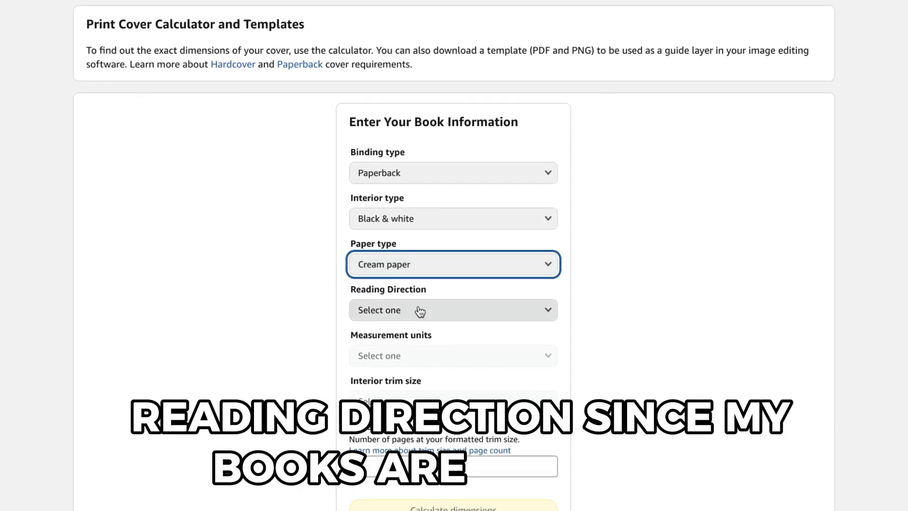
{"action": "left_click", "coordinate": [371, 313]}
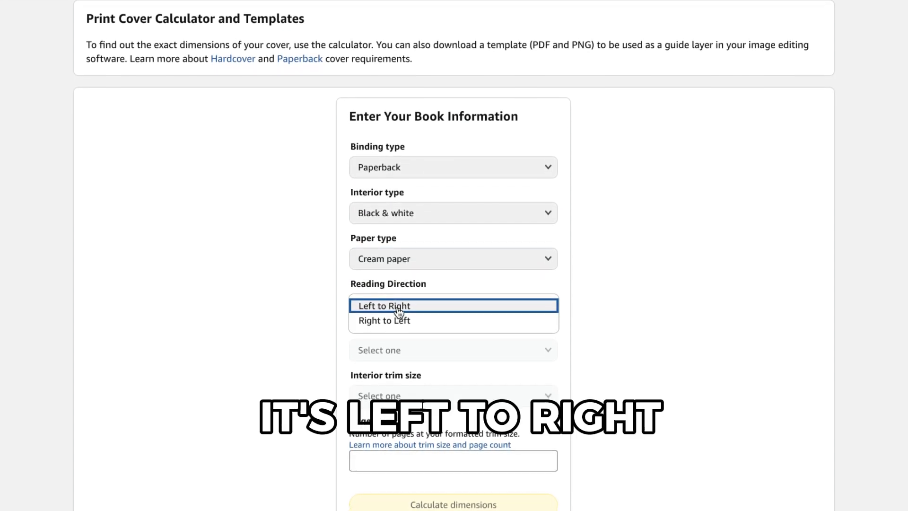
{"action": "left_click", "coordinate": [369, 313]}
- Set the measurement units to Inches and the interior trim size to 6 x 9 in
{"action": "scroll", "coordinate": [399, 310], "scroll_direction": "down", "scroll_amount": 2}
{"action": "left_click", "coordinate": [403, 283]}
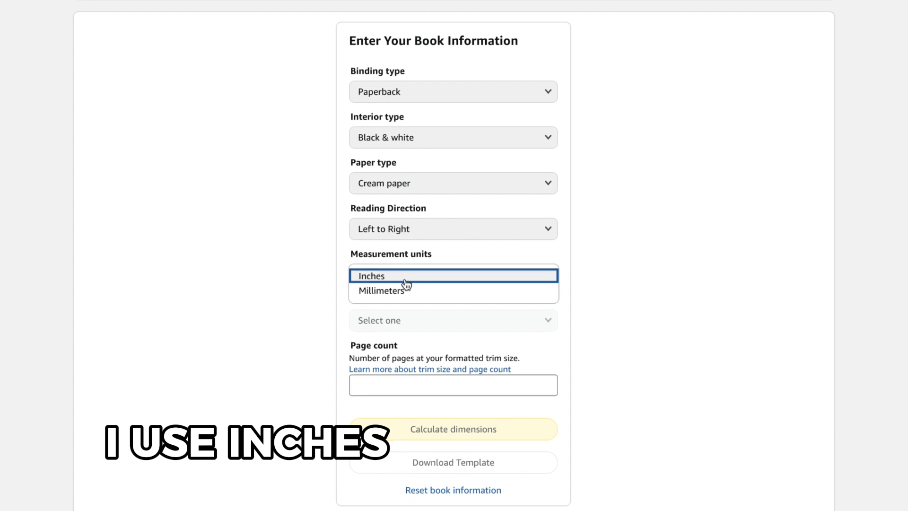
{"action": "left_click", "coordinate": [401, 279]}
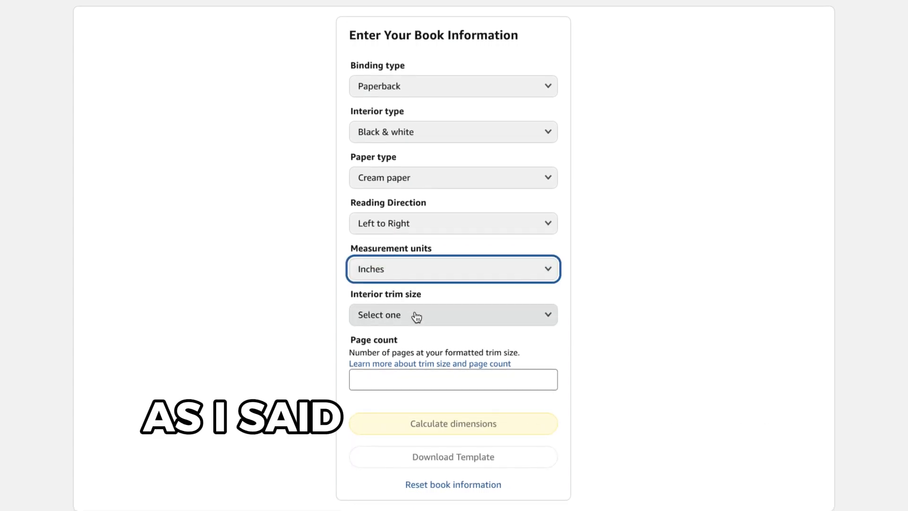
{"action": "left_click", "coordinate": [415, 317]}
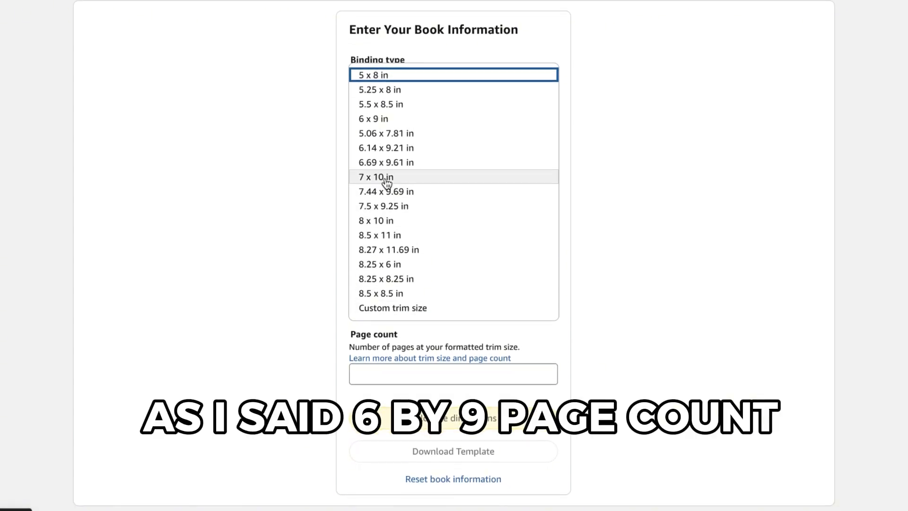
{"action": "left_click", "coordinate": [388, 124]}
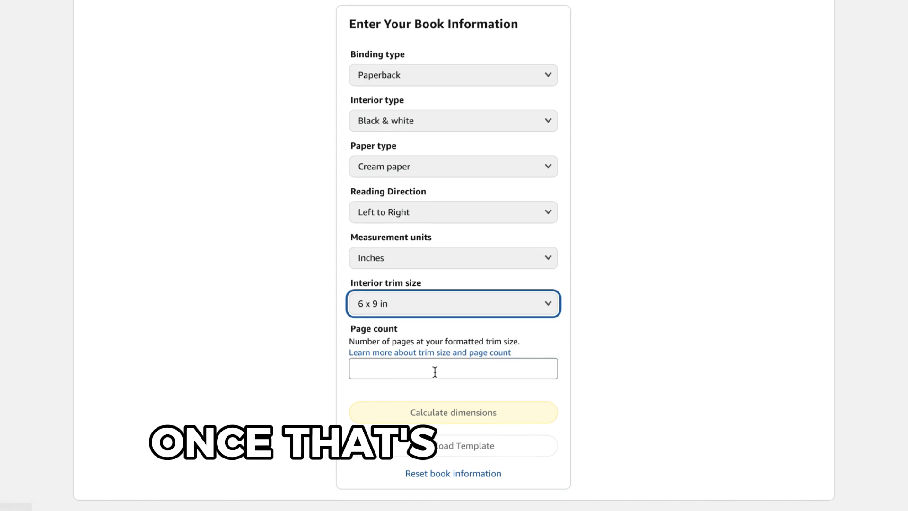
- Enter a page count of 100 and calculate the cover dimensions
{"action": "left_click", "coordinate": [436, 370]}
{"action": "type", "text": "100"}
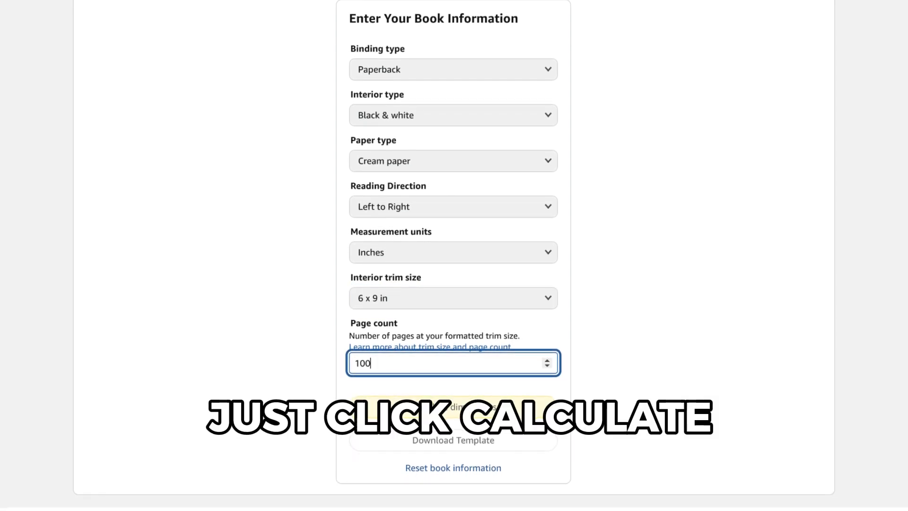
{"action": "left_click", "coordinate": [348, 408]}
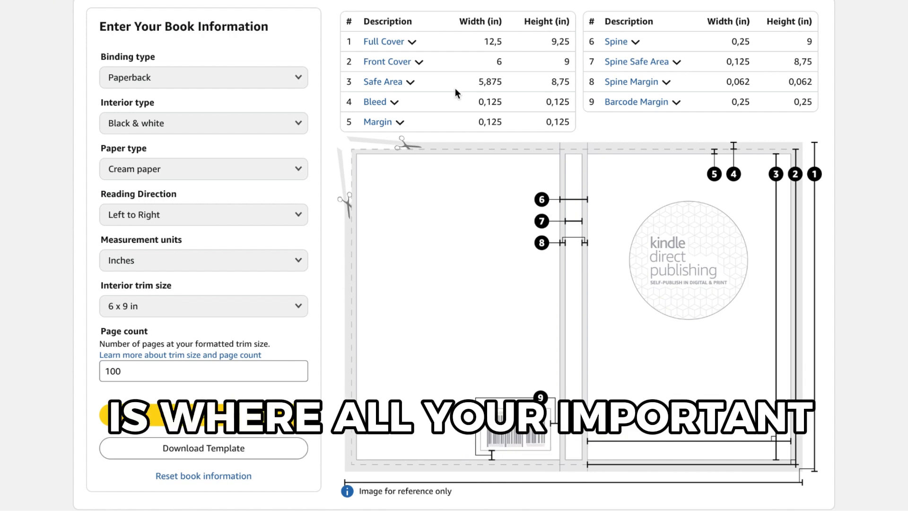
- Download the calculated cover template and save it to the Downloads folder
{"action": "mouse_move", "coordinate": [407, 86]}
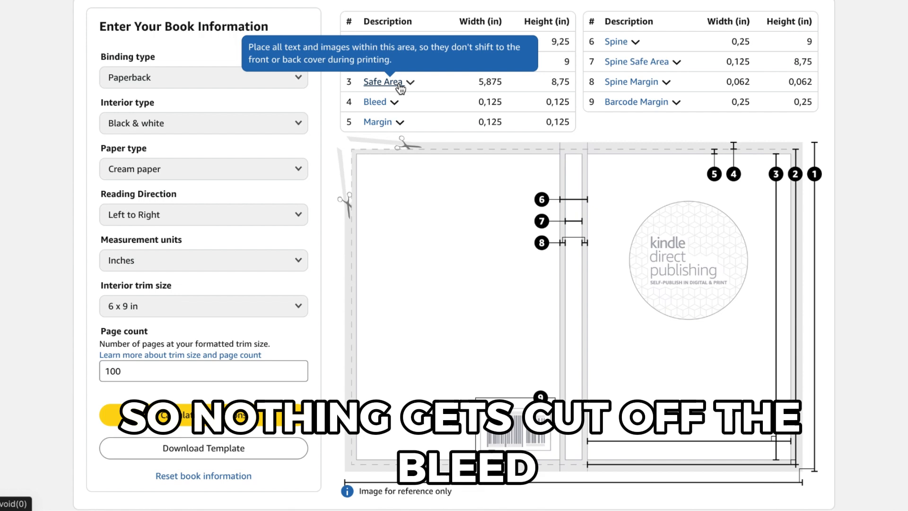
{"action": "mouse_move", "coordinate": [388, 108]}
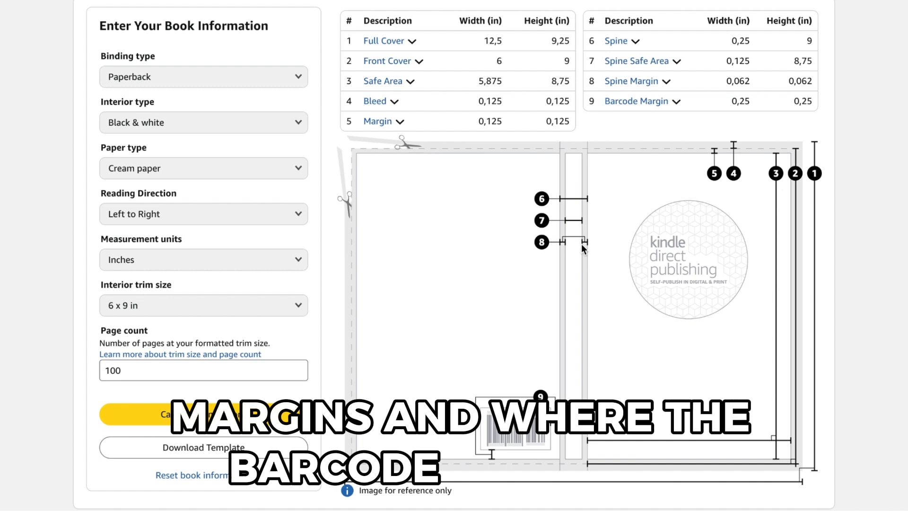
{"action": "scroll", "coordinate": [581, 243], "scroll_direction": "down", "scroll_amount": 1}
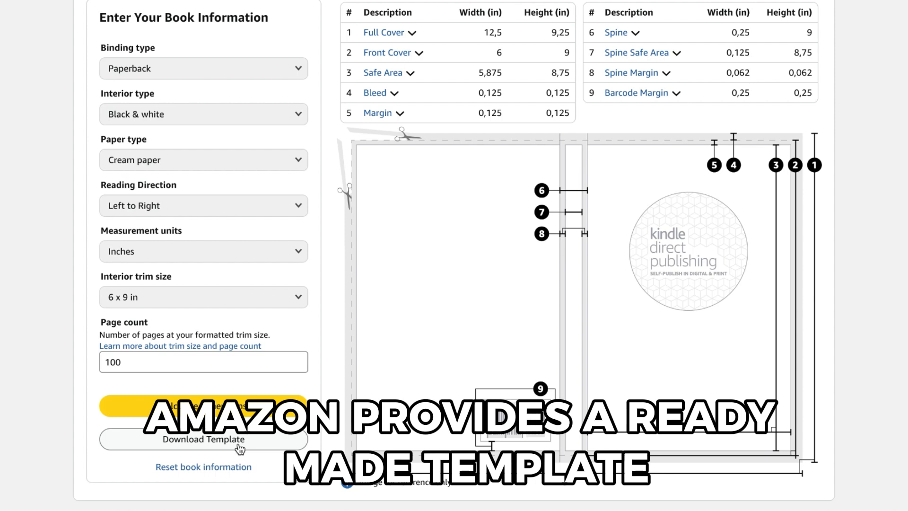
{"action": "left_click", "coordinate": [214, 443]}
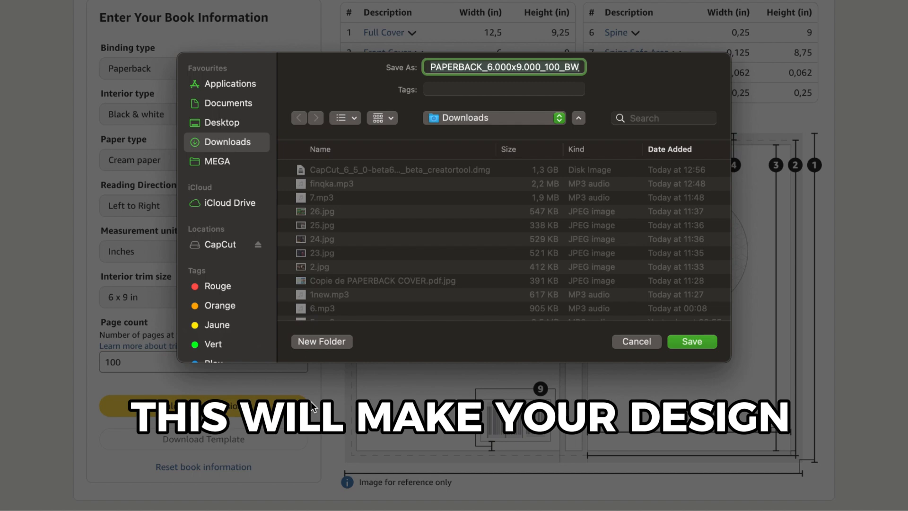
{"action": "left_click", "coordinate": [699, 344]}
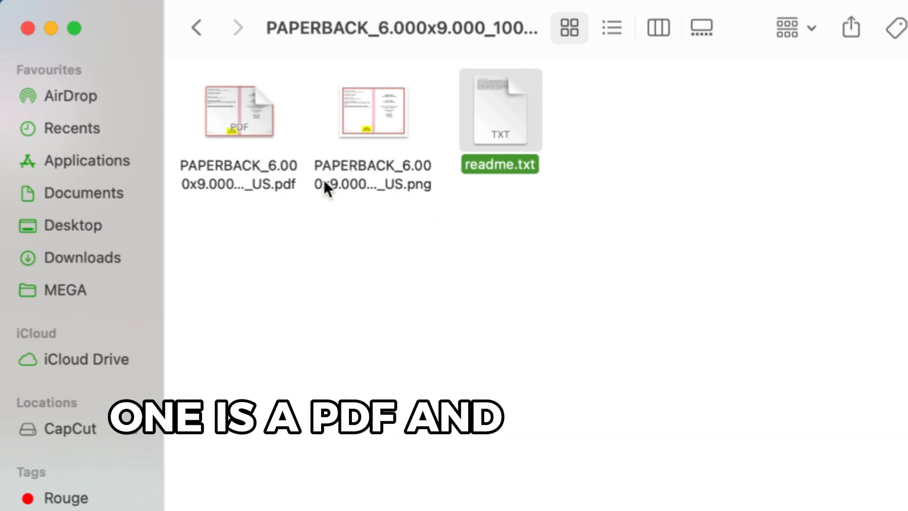
- Open the downloaded template PDF to read its overall cover dimensions
{"action": "left_click", "coordinate": [242, 135]}
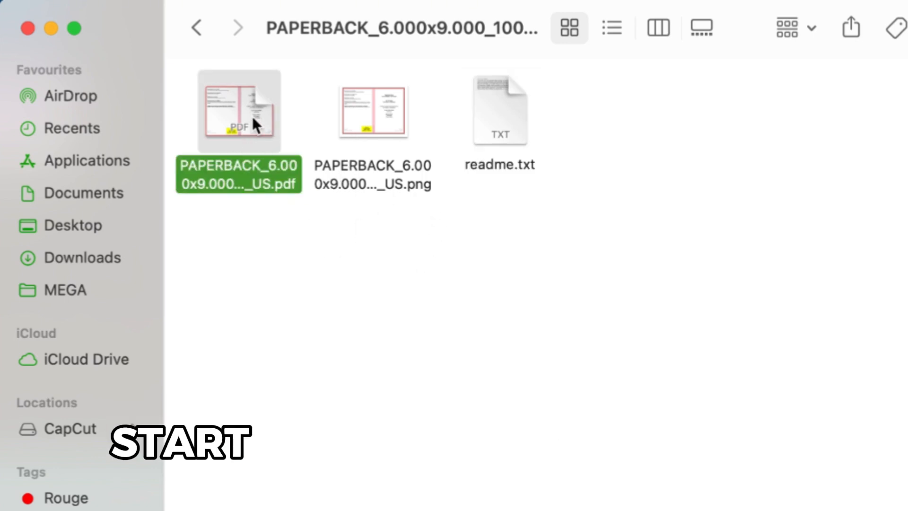
{"action": "double_click", "coordinate": [242, 141]}
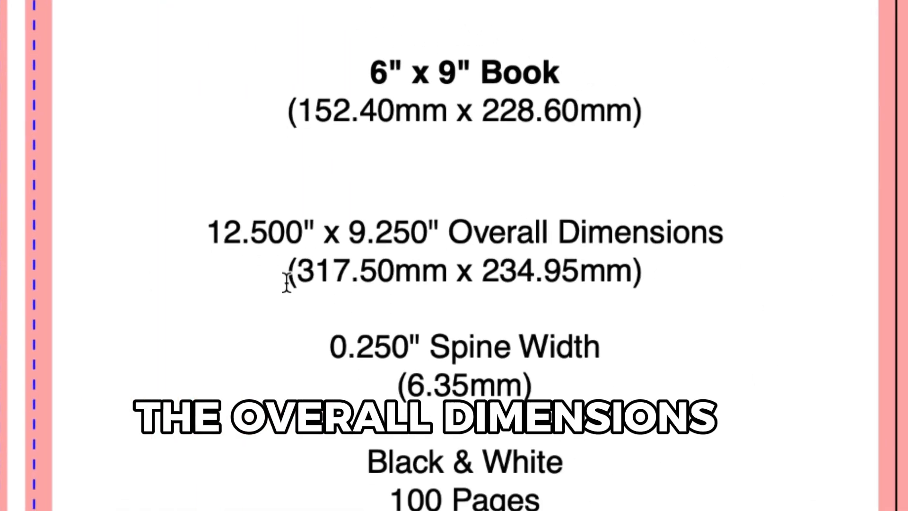
{"action": "left_click", "coordinate": [399, 225]}
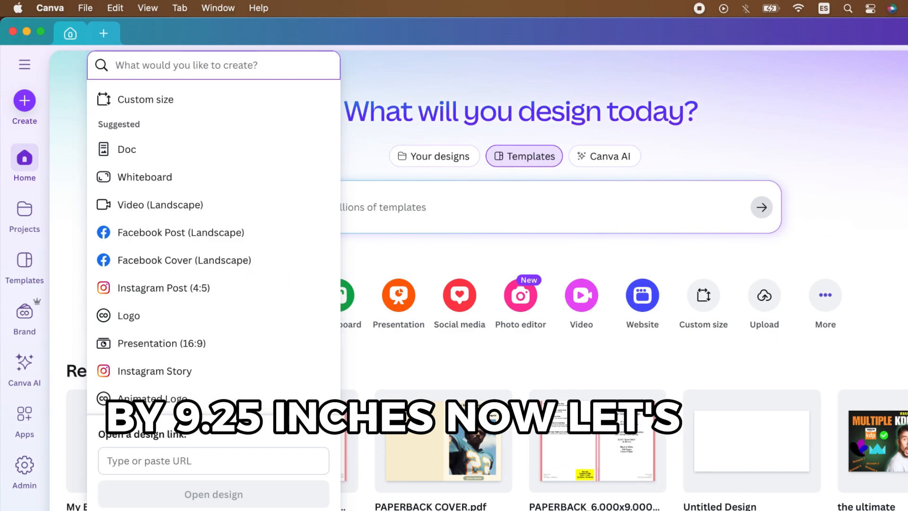
- Create a new custom-size design 12.5 in wide and 9.25 in high
{"action": "left_click", "coordinate": [142, 97]}
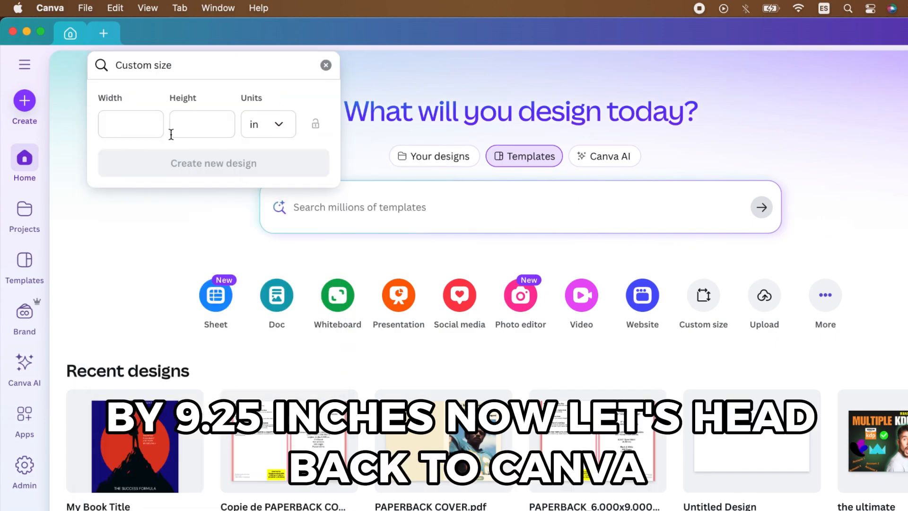
{"action": "left_click", "coordinate": [146, 124]}
{"action": "type", "text": "12.5"}
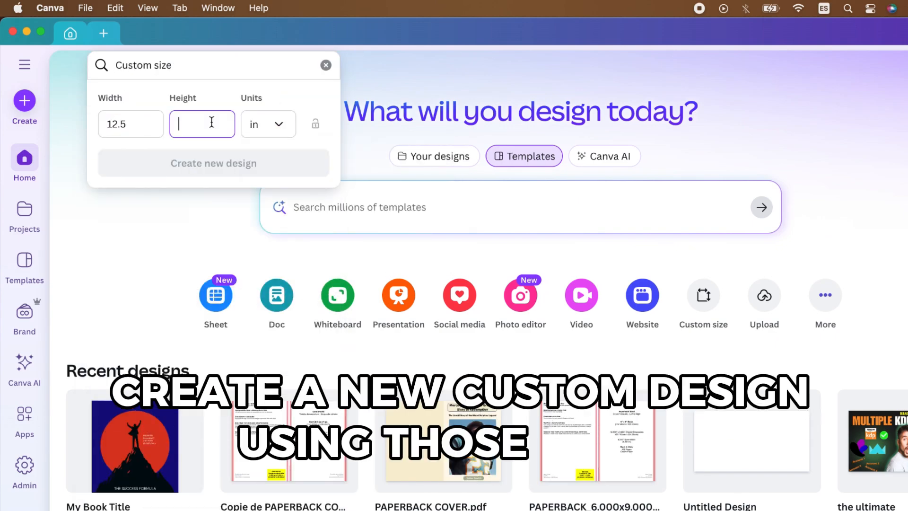
{"action": "type", "text": "9.25"}
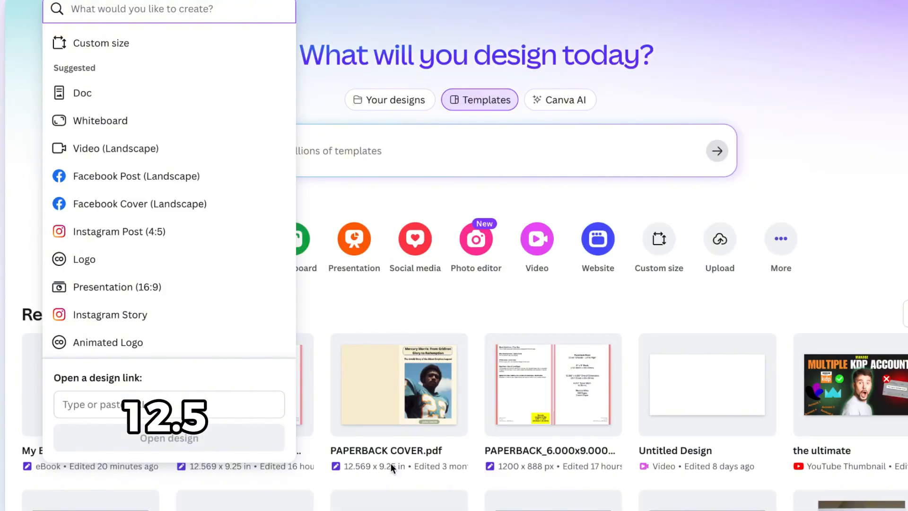
{"action": "left_click", "coordinate": [228, 42]}
{"action": "left_click", "coordinate": [228, 68]}
{"action": "left_click", "coordinate": [235, 138]}
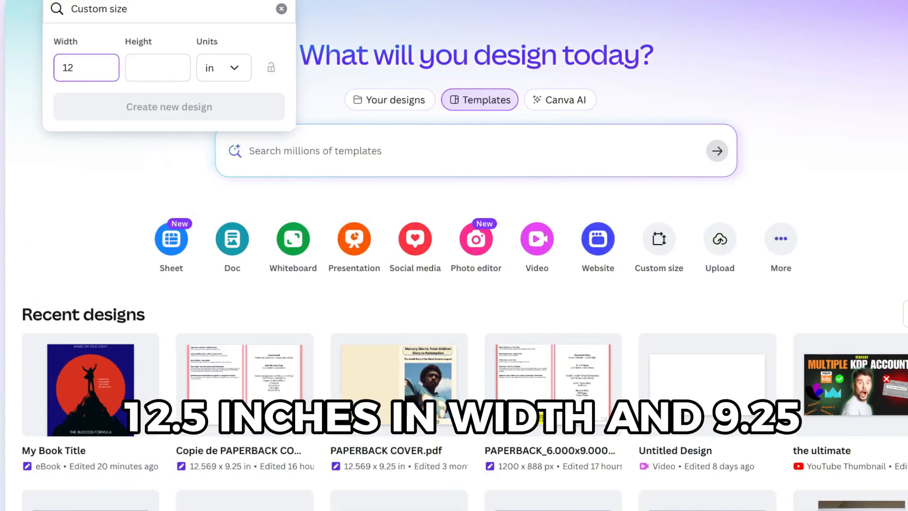
{"action": "left_click", "coordinate": [167, 66]}
{"action": "type", "text": "9.25"}
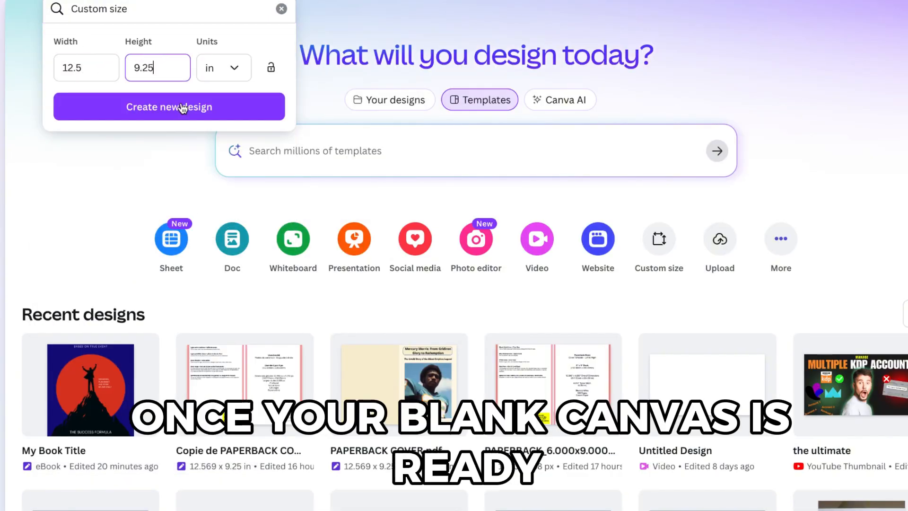
{"action": "left_click", "coordinate": [182, 108]}
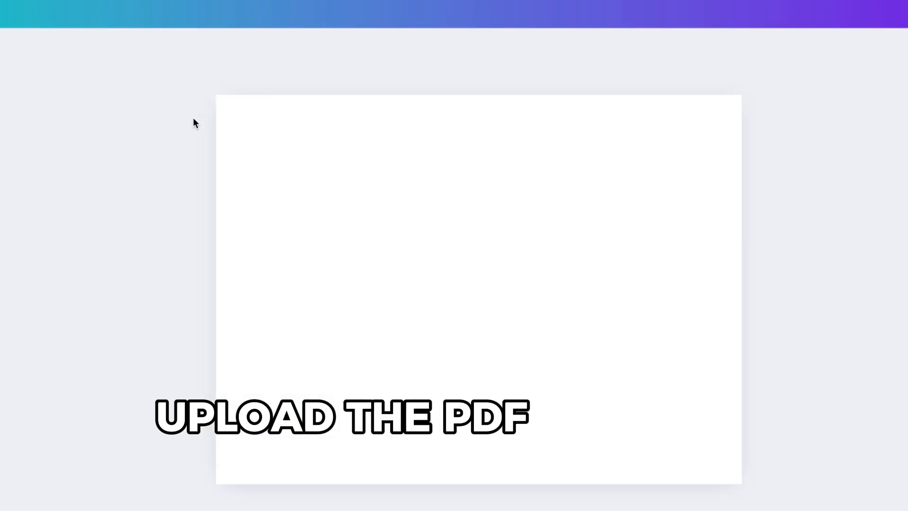
- Turn on rulers and guides for the design holding the placed cover template
{"action": "left_click", "coordinate": [345, 192]}
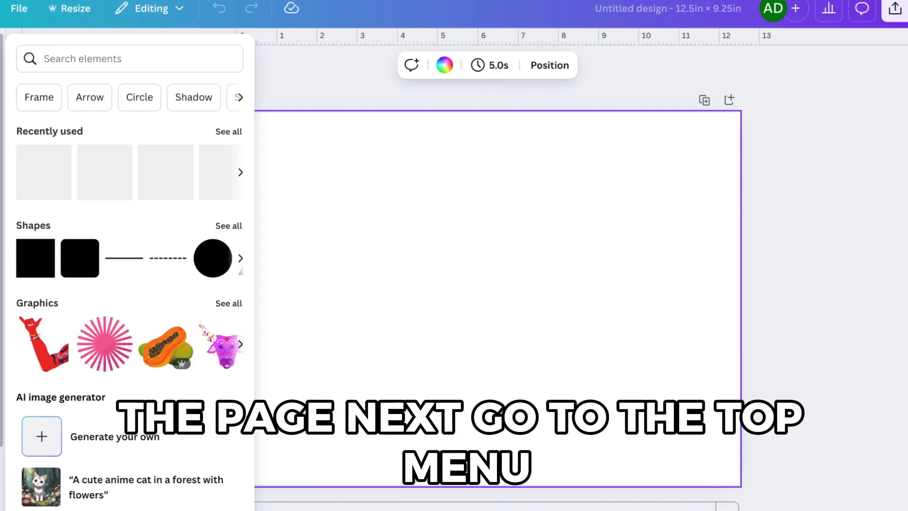
{"action": "left_click", "coordinate": [0, 260]}
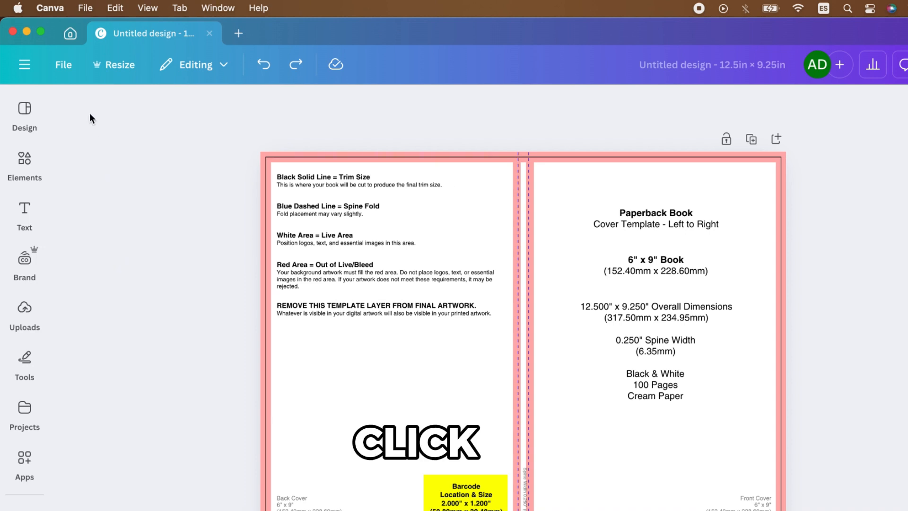
{"action": "left_click", "coordinate": [64, 69]}
{"action": "mouse_move", "coordinate": [144, 232]}
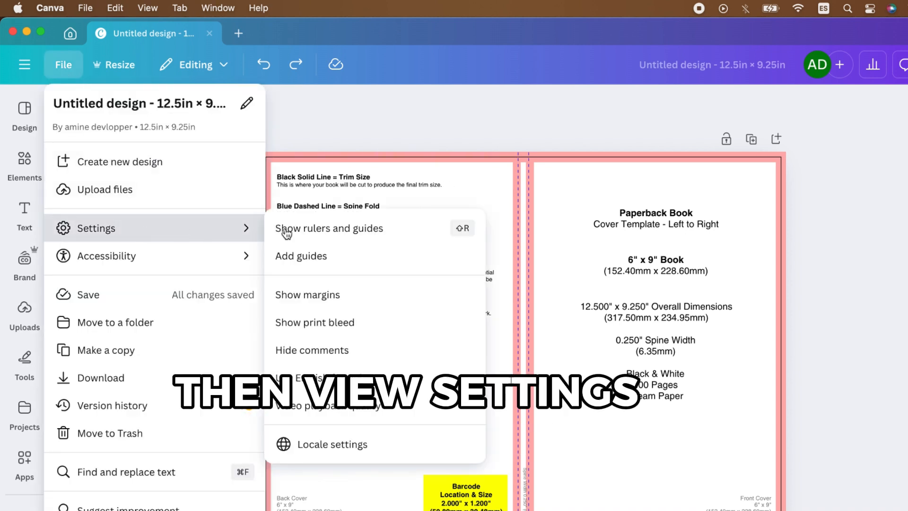
{"action": "left_click", "coordinate": [313, 229]}
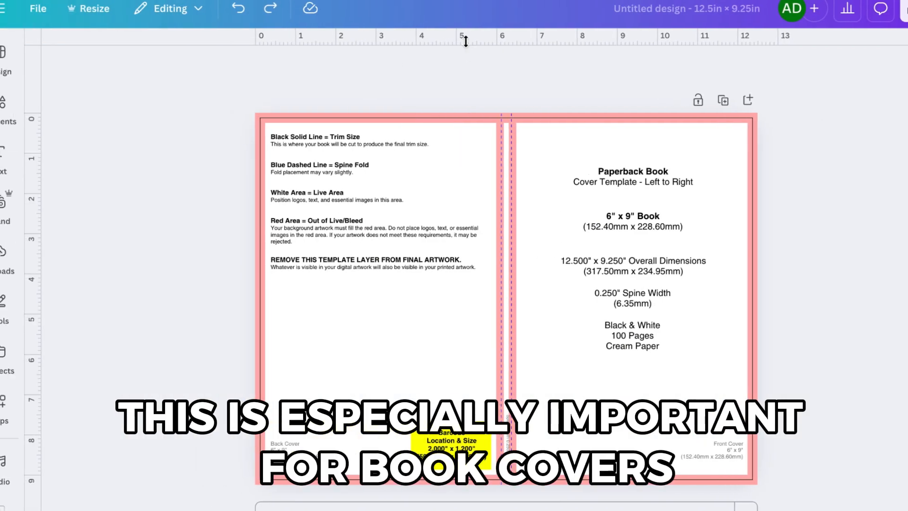
- Add horizontal guides along the template's top and bottom trim lines
{"action": "left_click", "coordinate": [465, 48]}
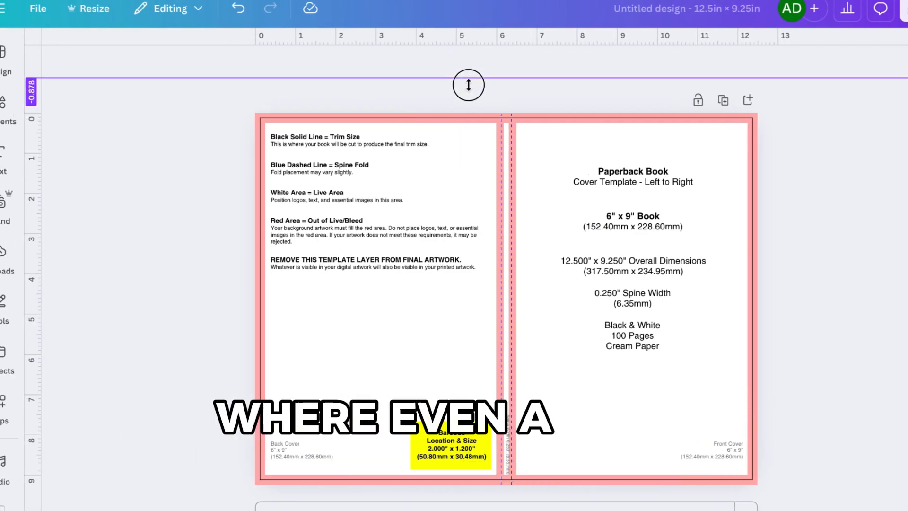
{"action": "left_click_drag", "start_coordinate": [469, 85], "coordinate": [468, 123]}
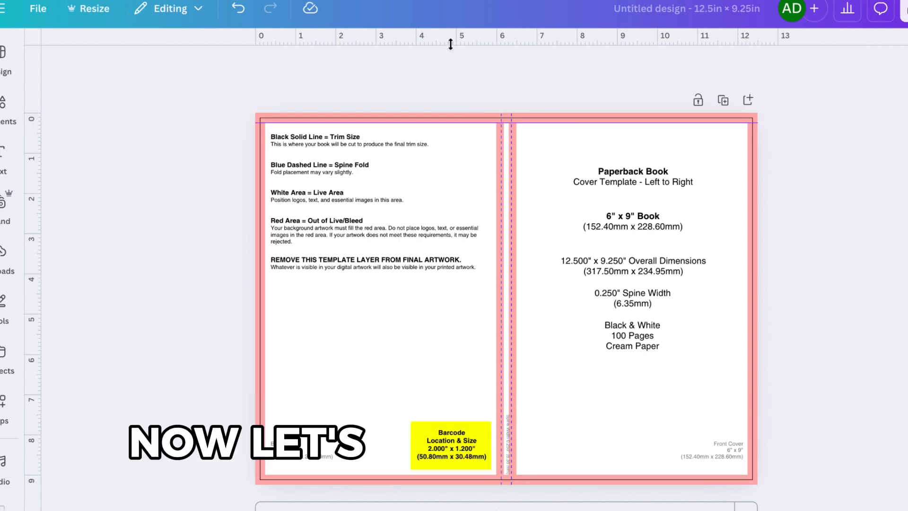
{"action": "left_click_drag", "start_coordinate": [450, 44], "coordinate": [435, 475]}
- Add vertical guides at about 0.23 in, on both sides of the spine near 5.97 in, and at about 12.14 in
{"action": "left_click_drag", "start_coordinate": [97, 340], "coordinate": [263, 345]}
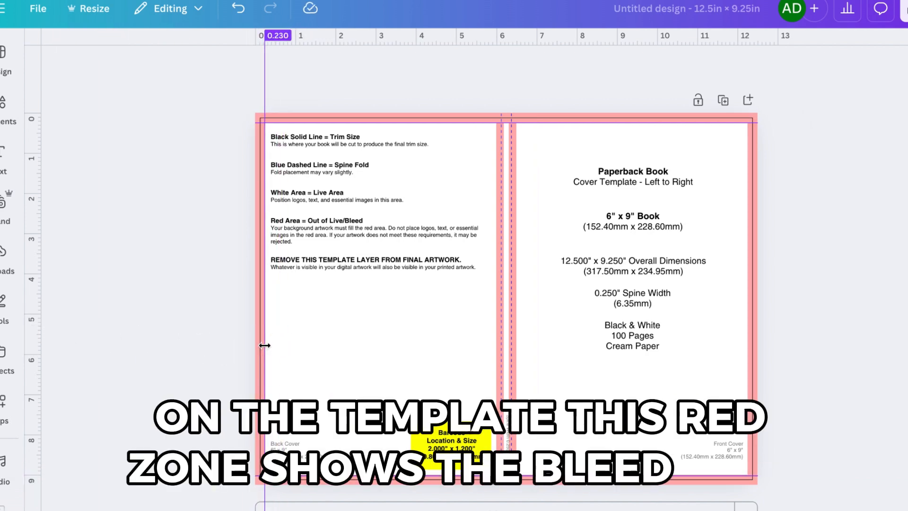
{"action": "left_click_drag", "start_coordinate": [33, 322], "coordinate": [492, 292]}
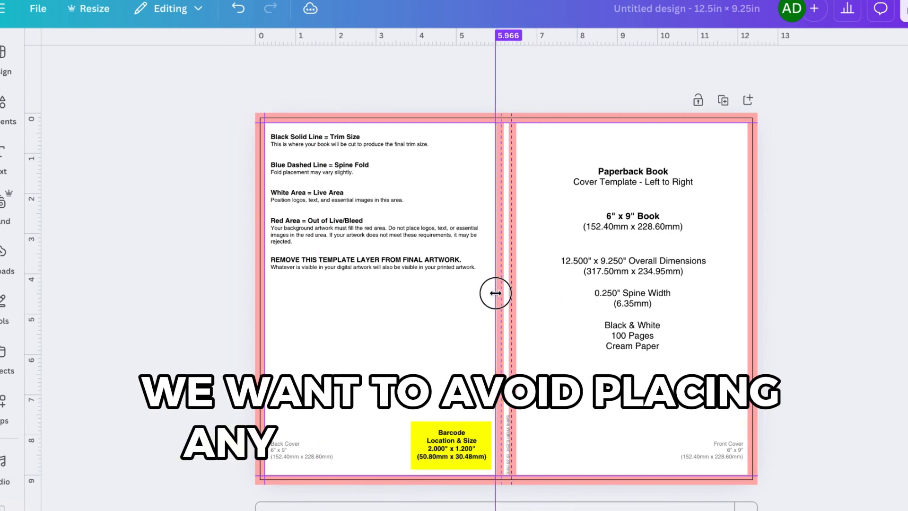
{"action": "left_click_drag", "start_coordinate": [483, 208], "coordinate": [515, 220]}
{"action": "left_click_drag", "start_coordinate": [33, 242], "coordinate": [209, 226]}
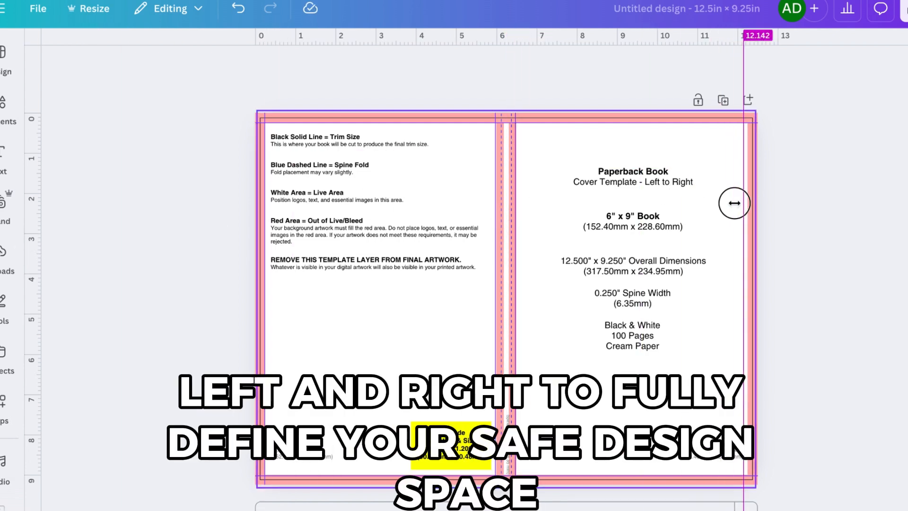
- Add a second page and set its background colour to white
{"action": "scroll", "coordinate": [748, 206], "scroll_direction": "up", "scroll_amount": 5}
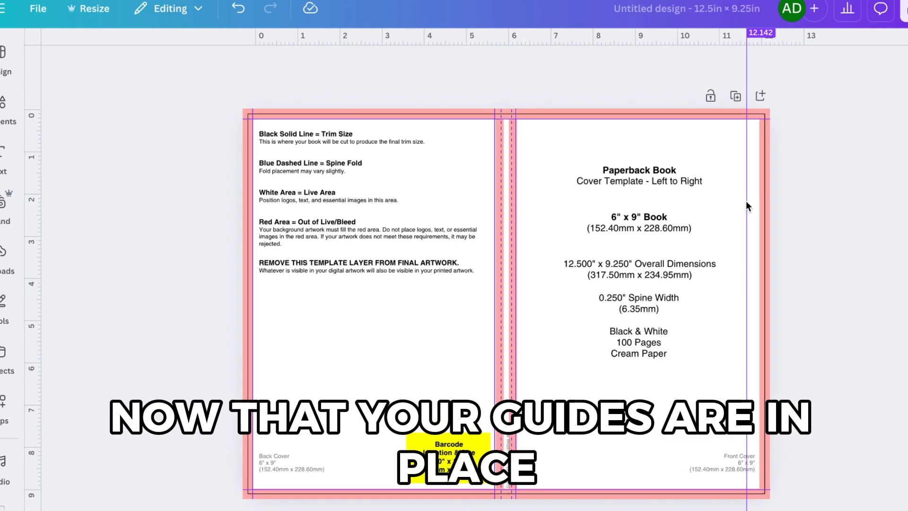
{"action": "scroll", "coordinate": [809, 277], "scroll_direction": "right", "scroll_amount": 2}
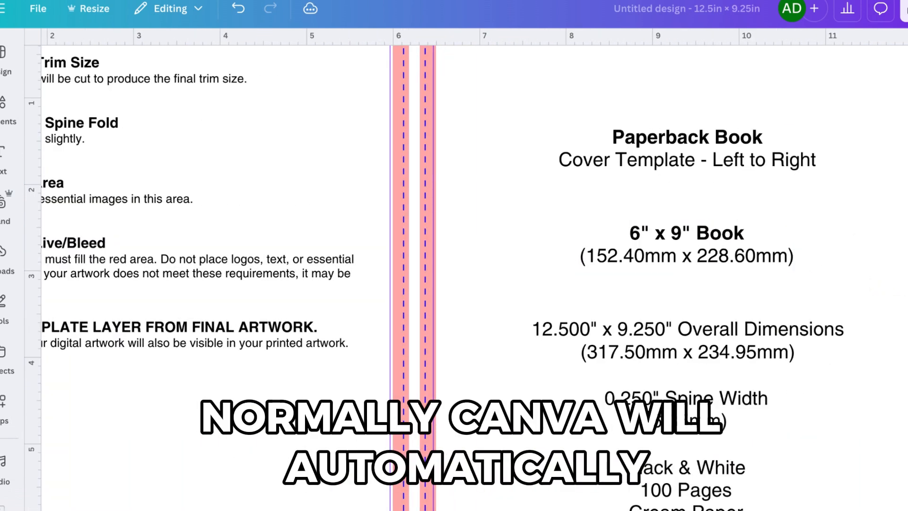
{"action": "scroll", "coordinate": [755, 289], "scroll_direction": "down", "scroll_amount": 5}
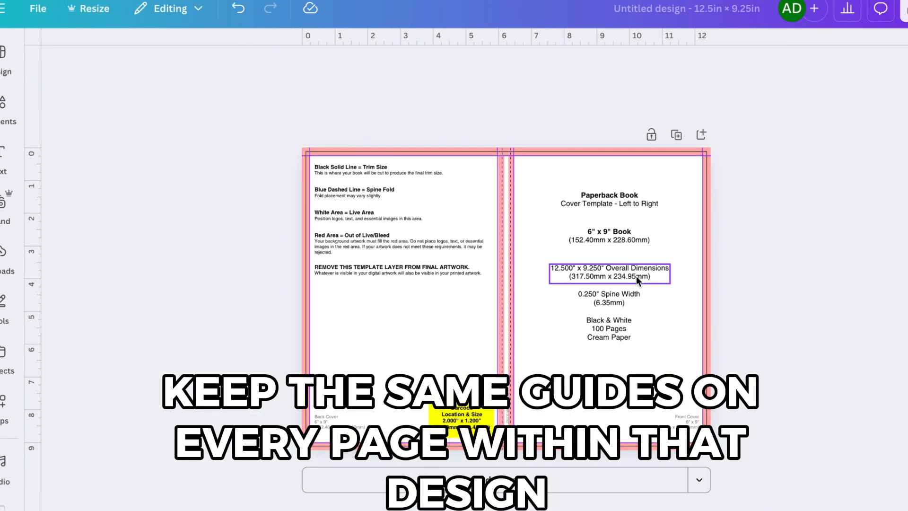
{"action": "left_click", "coordinate": [535, 478]}
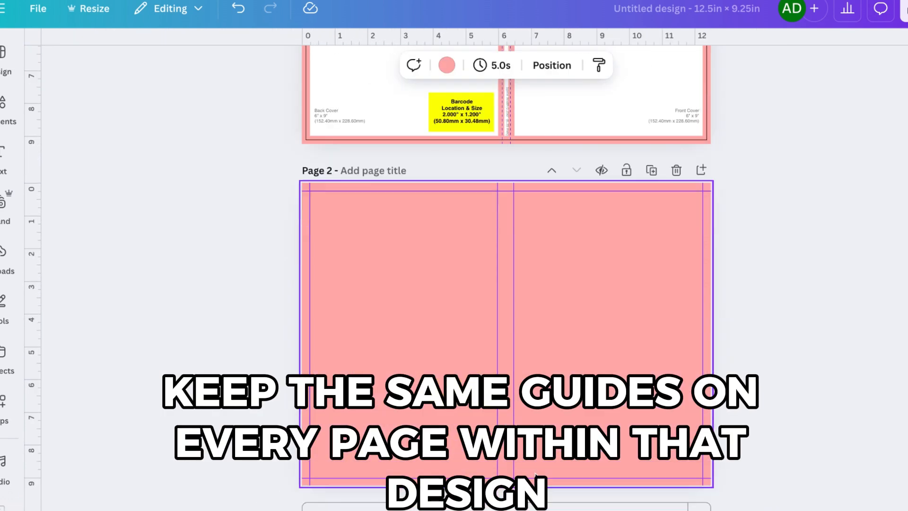
{"action": "left_click", "coordinate": [445, 73]}
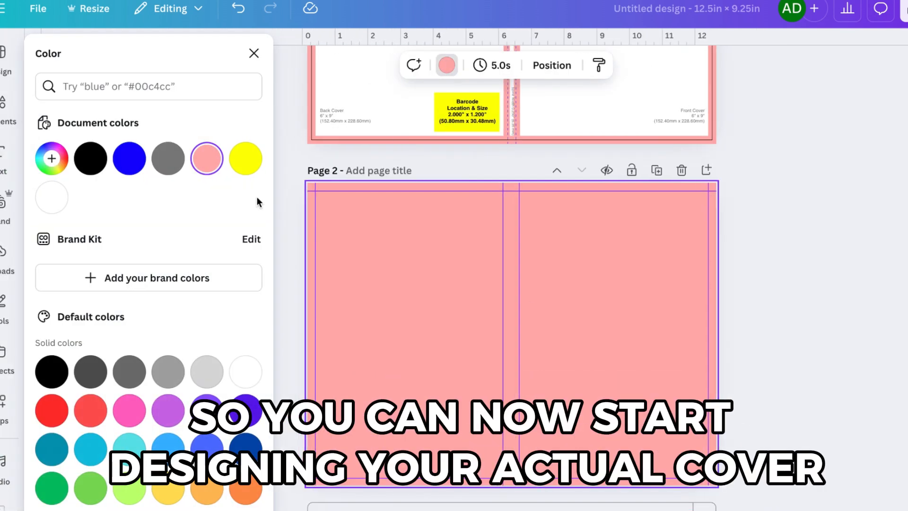
{"action": "left_click", "coordinate": [53, 199]}
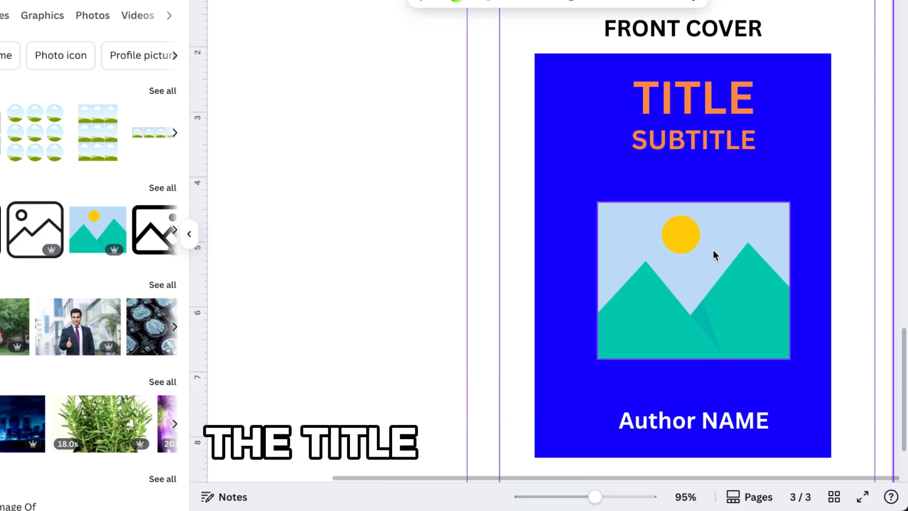
- Examine the example front cover layout with its title, subtitle, image and author name
{"action": "scroll", "coordinate": [700, 285], "scroll_direction": "up", "scroll_amount": 1}
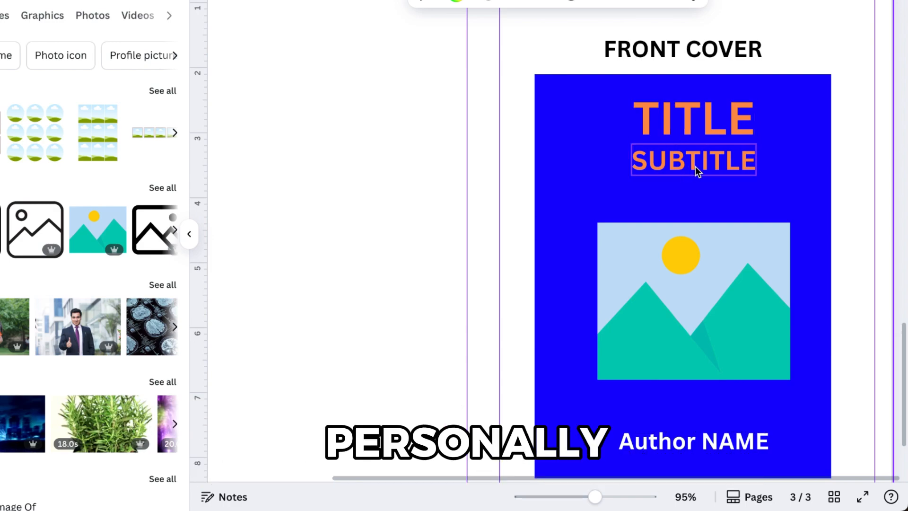
{"action": "scroll", "coordinate": [695, 166], "scroll_direction": "up", "scroll_amount": 10}
{"action": "scroll", "coordinate": [695, 167], "scroll_direction": "down", "scroll_amount": 2}
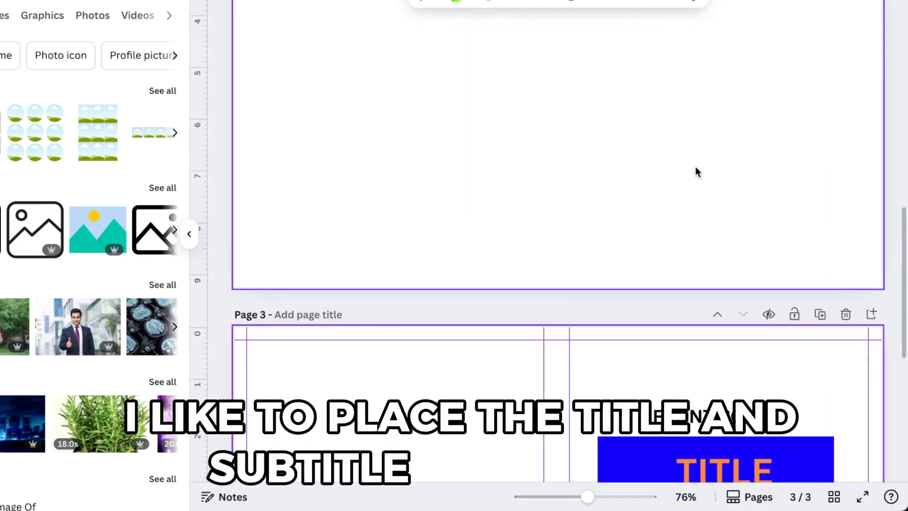
{"action": "scroll", "coordinate": [695, 172], "scroll_direction": "up", "scroll_amount": 2}
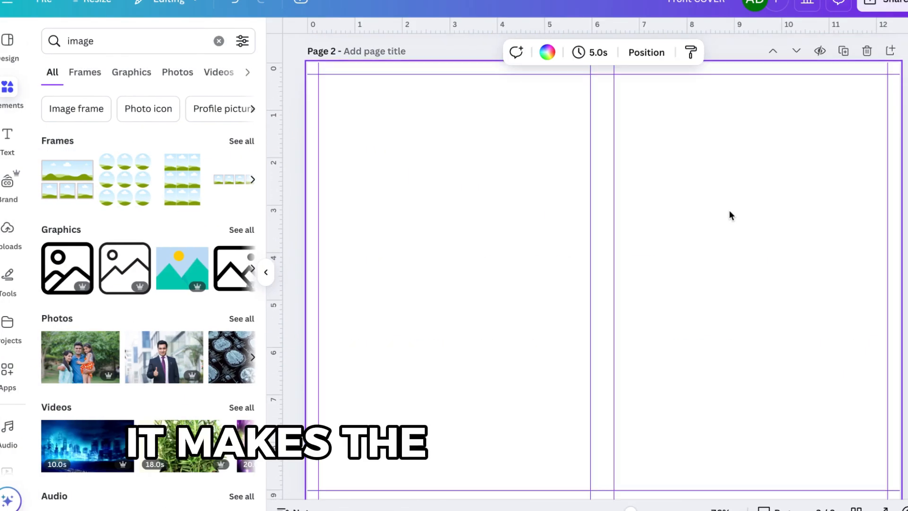
{"action": "scroll", "coordinate": [719, 213], "scroll_direction": "down", "scroll_amount": 1}
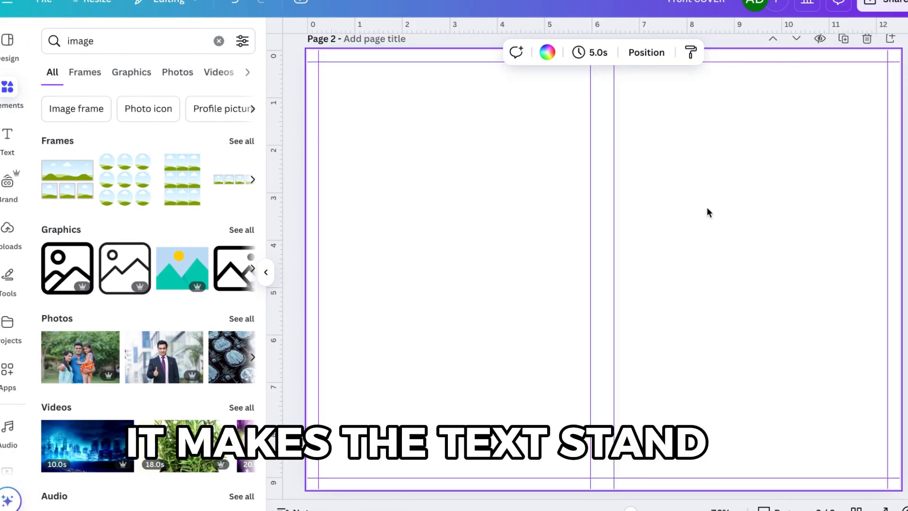
- Search the elements for box and add a blue square shape onto the front cover area
{"action": "left_click", "coordinate": [18, 99]}
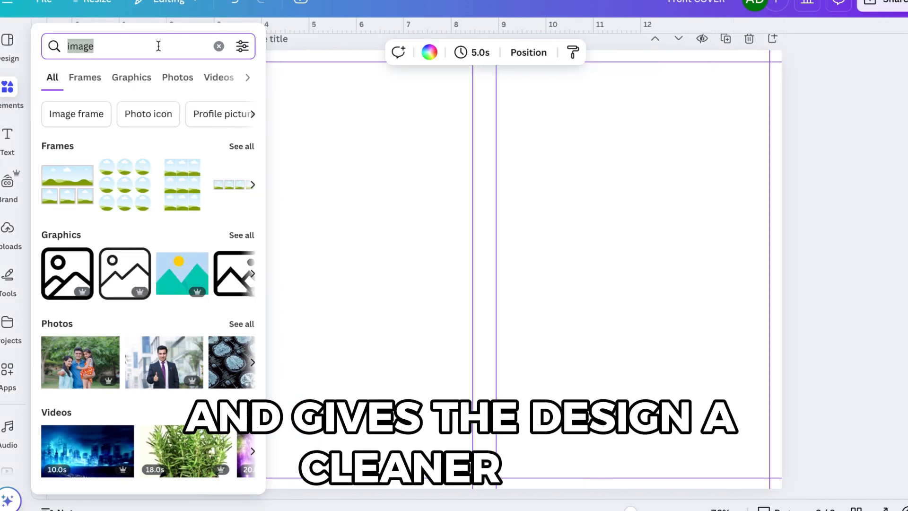
{"action": "type", "text": "bocx"}
{"action": "key", "text": "Return"}
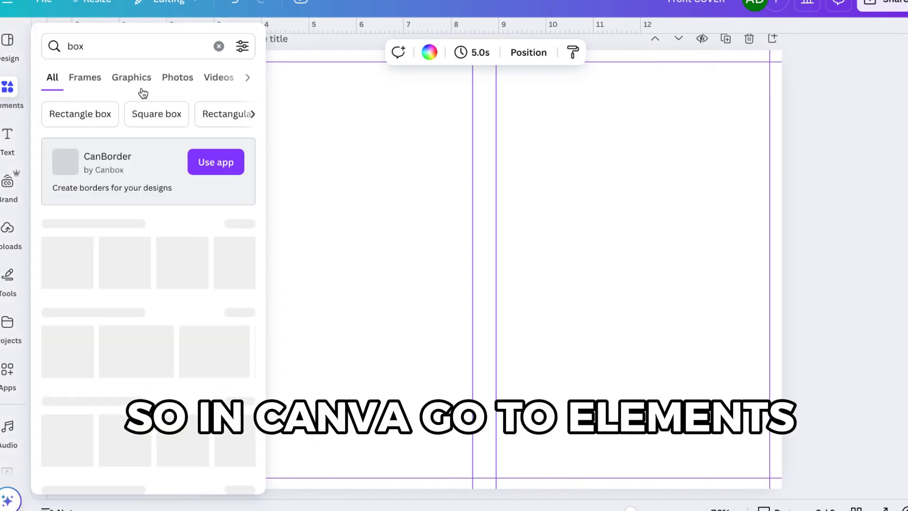
{"action": "left_click_drag", "start_coordinate": [231, 214], "coordinate": [681, 190]}
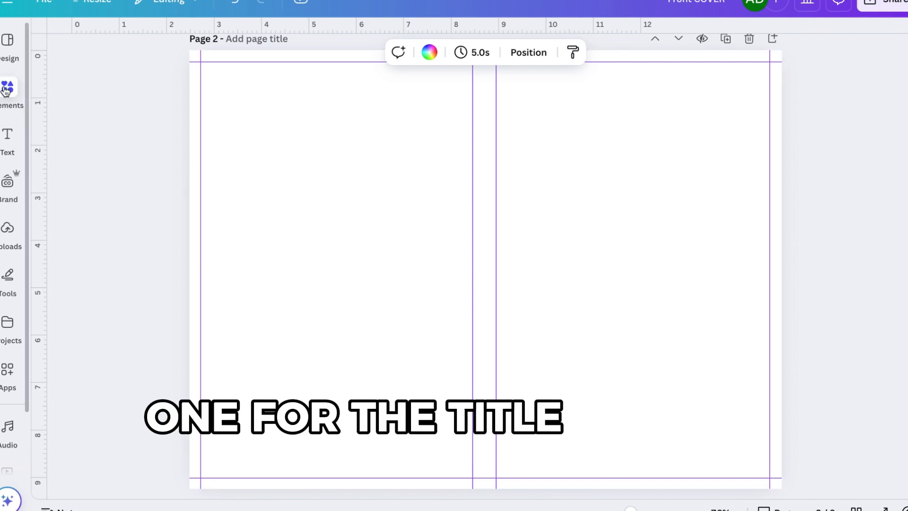
{"action": "left_click", "coordinate": [6, 90]}
{"action": "left_click_drag", "start_coordinate": [399, 170], "coordinate": [728, 166]}
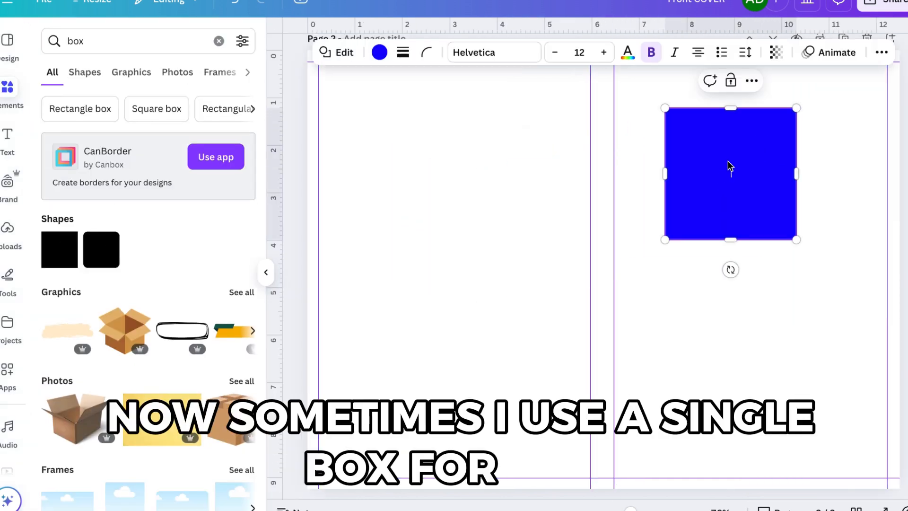
- Add a second box in the front cover's lower half and stretch it across the full cover width, about 5.7 in
{"action": "left_click", "coordinate": [762, 282]}
{"action": "left_click", "coordinate": [729, 191]}
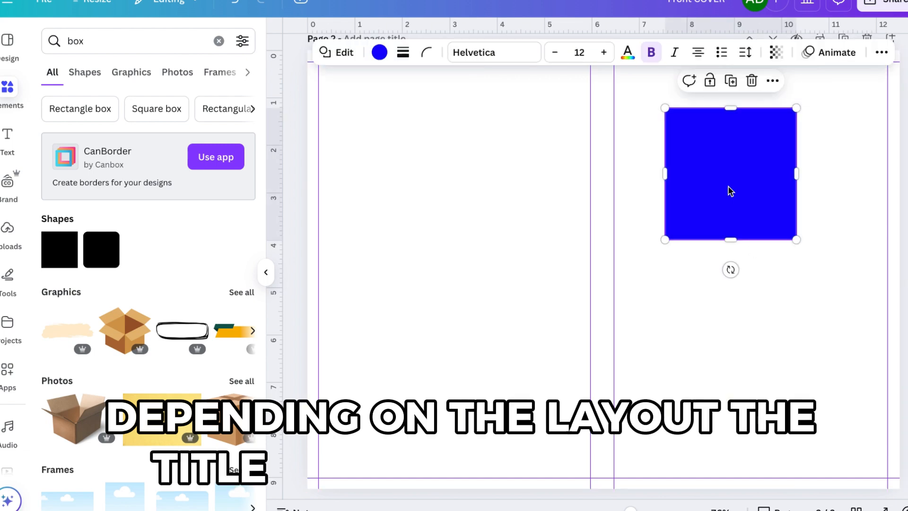
{"action": "left_click_drag", "start_coordinate": [728, 191], "coordinate": [719, 366]}
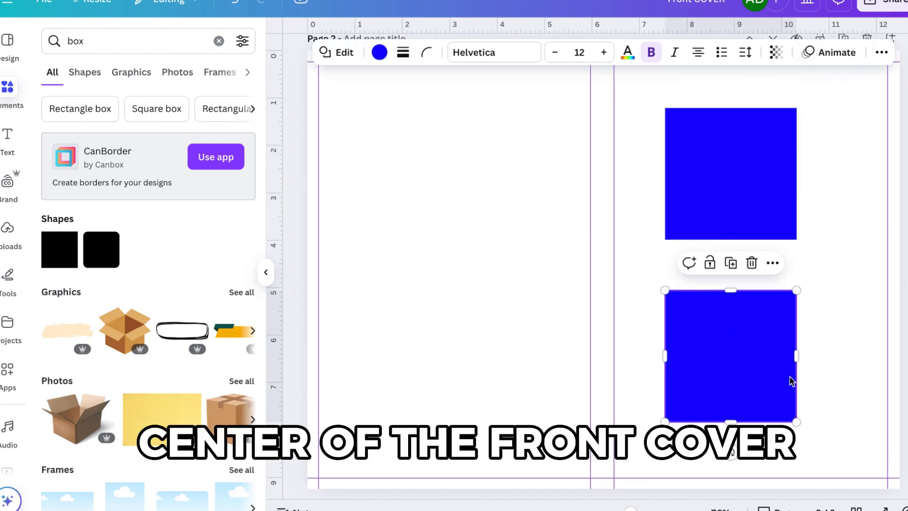
{"action": "left_click_drag", "start_coordinate": [797, 356], "coordinate": [888, 355]}
{"action": "left_click_drag", "start_coordinate": [658, 354], "coordinate": [615, 353]}
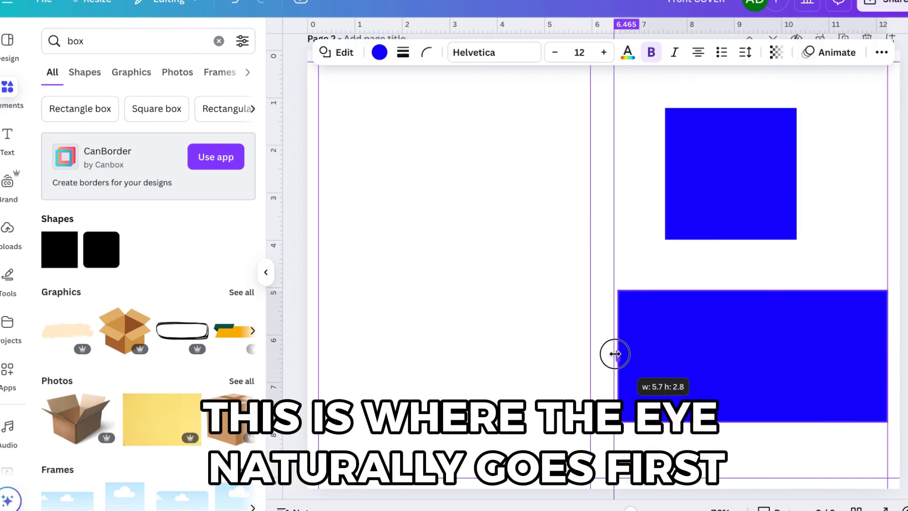
{"action": "left_click_drag", "start_coordinate": [751, 290], "coordinate": [755, 344]}
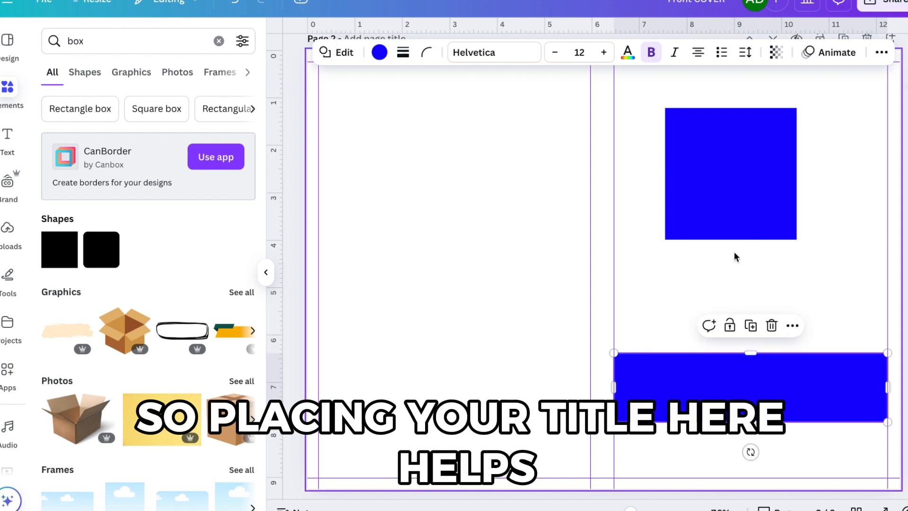
- Resize the upper box into a full-width band about 5.6 by 0.6 in near the front cover's top
{"action": "left_click", "coordinate": [732, 233]}
{"action": "left_click_drag", "start_coordinate": [730, 162], "coordinate": [727, 126]}
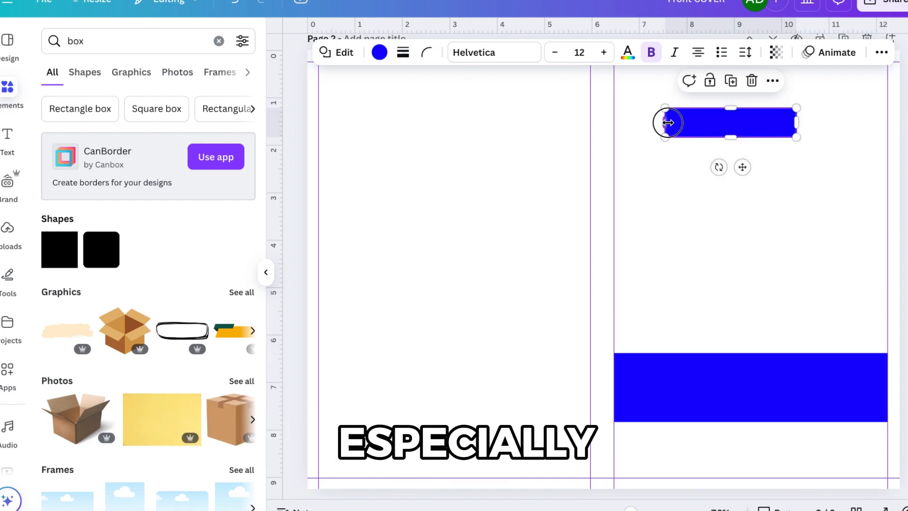
{"action": "left_click_drag", "start_coordinate": [665, 123], "coordinate": [617, 122]}
{"action": "left_click_drag", "start_coordinate": [798, 122], "coordinate": [888, 120]}
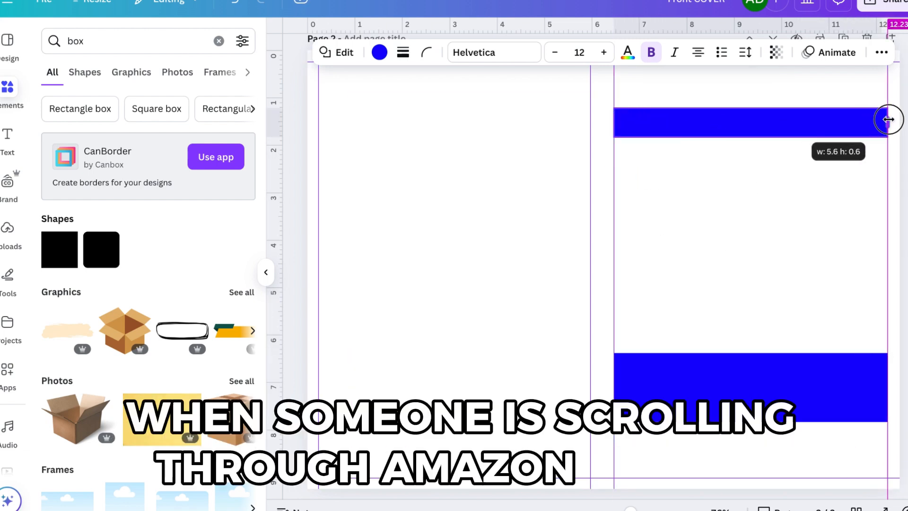
{"action": "left_click_drag", "start_coordinate": [751, 108], "coordinate": [754, 94]}
{"action": "scroll", "coordinate": [756, 97], "scroll_direction": "up", "scroll_amount": 1}
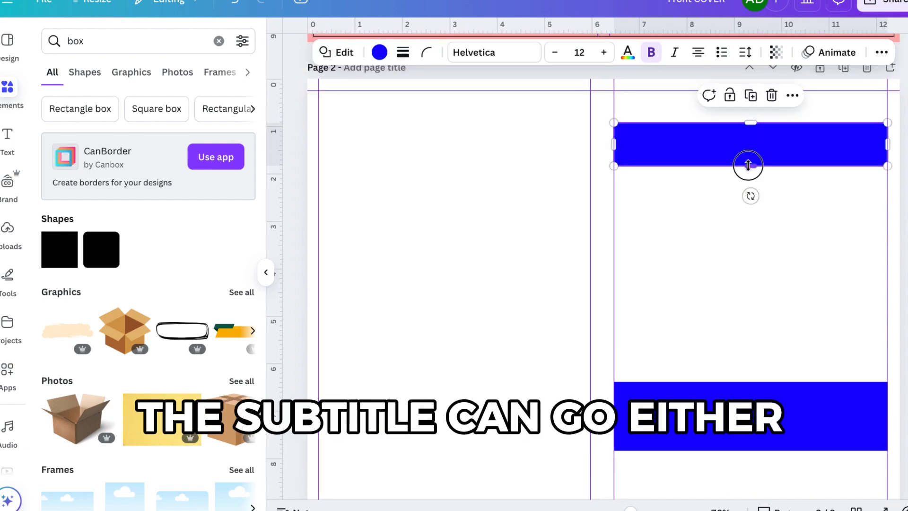
- Deepen the upper band and add placeholder texts for the title, subtitle and author name on the front cover
{"action": "left_click_drag", "start_coordinate": [749, 193], "coordinate": [750, 194]}
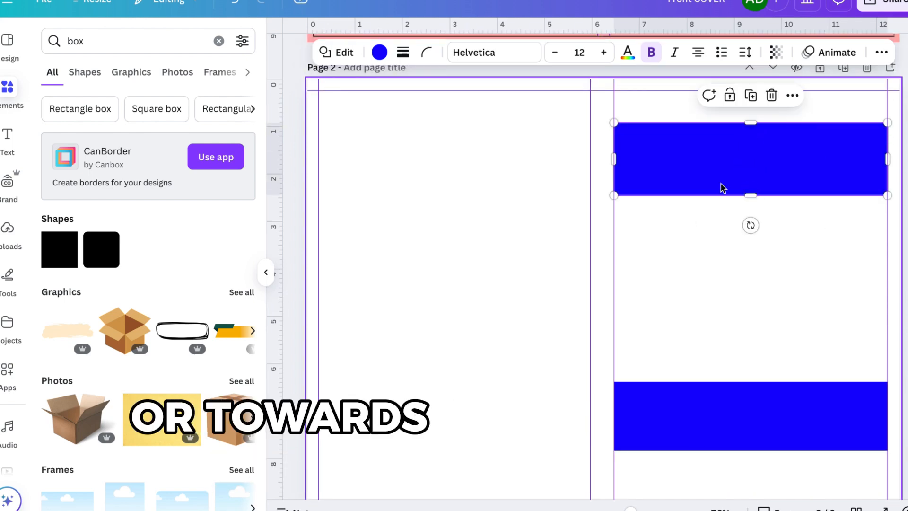
{"action": "left_click", "coordinate": [749, 157]}
{"action": "type", "text": "Author"}
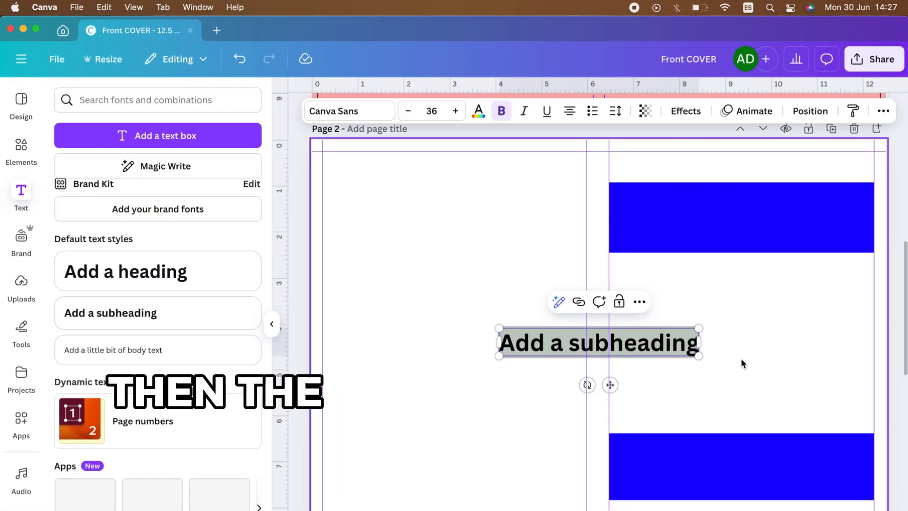
{"action": "type", "text": "TILTE"}
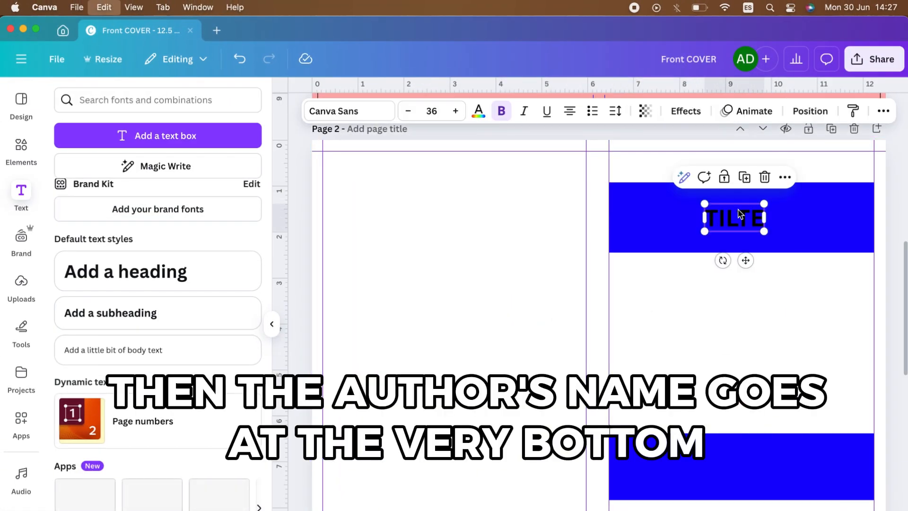
{"action": "left_click_drag", "start_coordinate": [751, 257], "coordinate": [751, 303]}
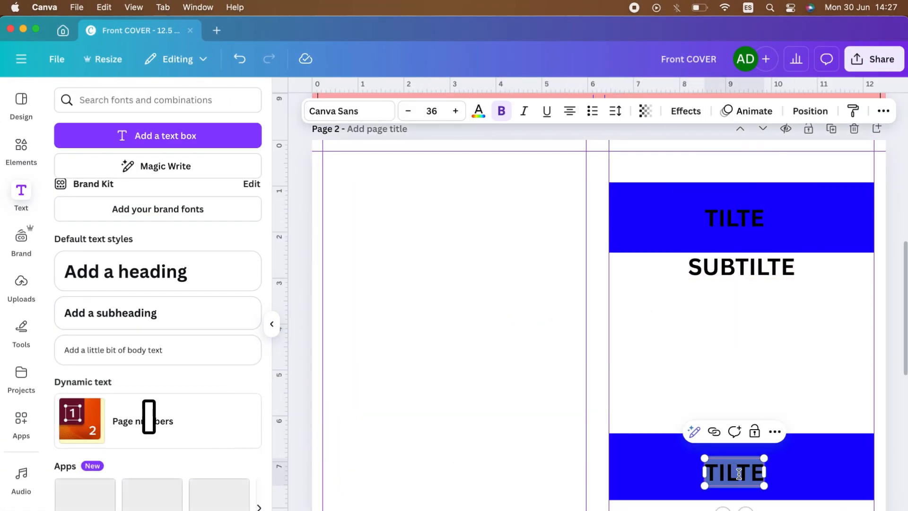
- Set the title placeholder's font to Raleway
{"action": "left_click", "coordinate": [734, 217]}
{"action": "left_click", "coordinate": [349, 110]}
{"action": "type", "text": "railwzy"}
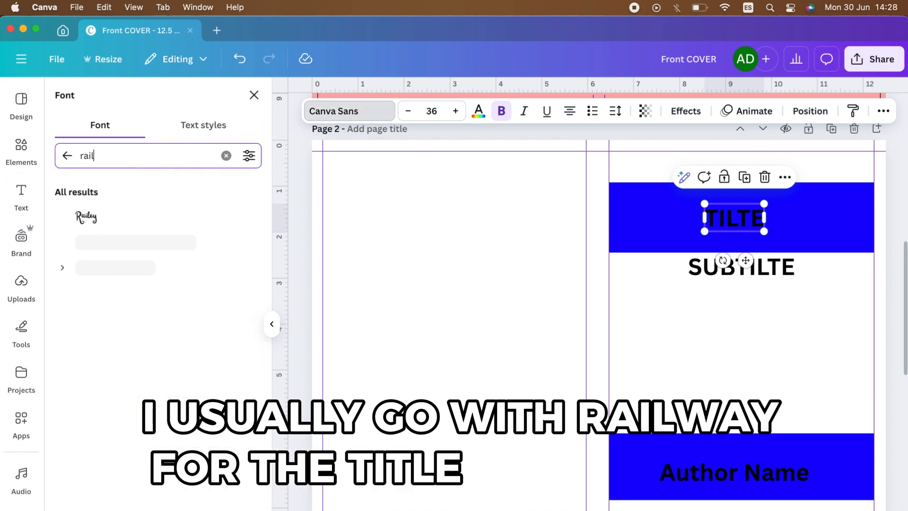
{"action": "key", "text": "BackSpace"}
{"action": "key", "text": "BackSpace"}
{"action": "key", "text": "BackSpace"}
{"action": "key", "text": "BackSpace"}
{"action": "key", "text": "BackSpace"}
{"action": "key", "text": "BackSpace"}
{"action": "key", "text": "BackSpace"}
{"action": "left_click", "coordinate": [163, 267]}
{"action": "left_click", "coordinate": [146, 213]}
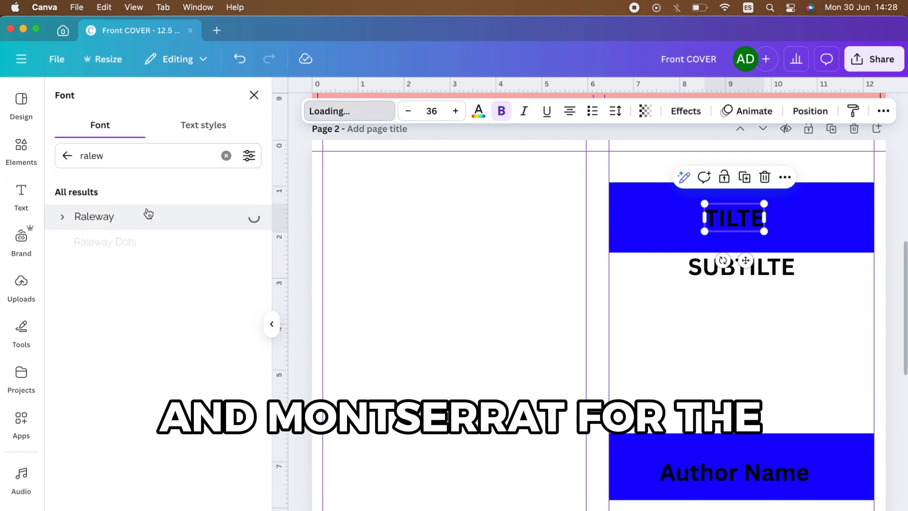
- Set the author name placeholder's font to Montserrat
{"action": "left_click", "coordinate": [734, 472]}
{"action": "left_click", "coordinate": [353, 111]}
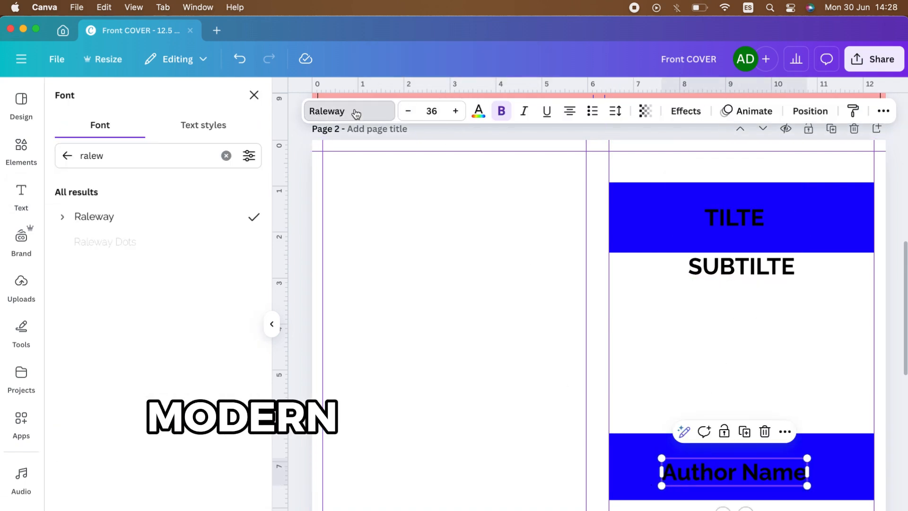
{"action": "type", "text": "mont"}
{"action": "left_click", "coordinate": [109, 242]}
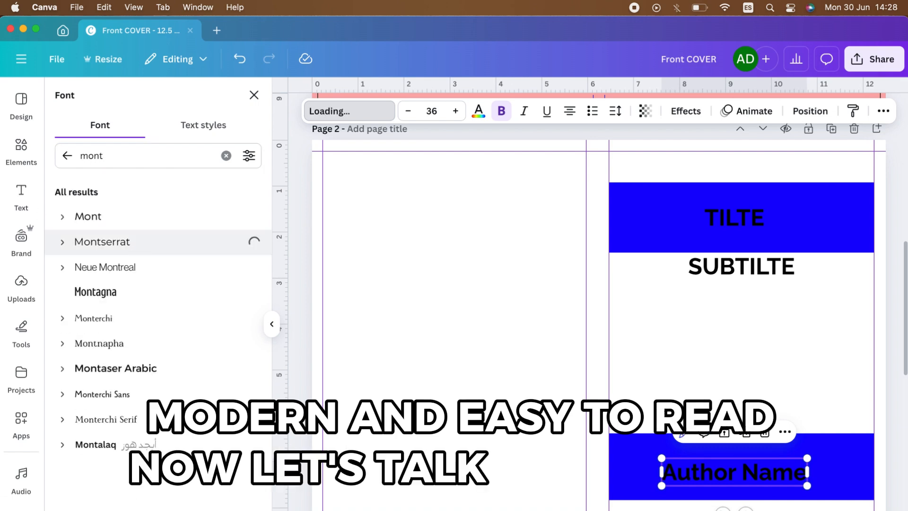
- Replace the title placeholder with the text The Healing hoof
{"action": "left_click", "coordinate": [673, 383]}
{"action": "double_click", "coordinate": [734, 218]}
{"action": "type", "text": "The Heal"}
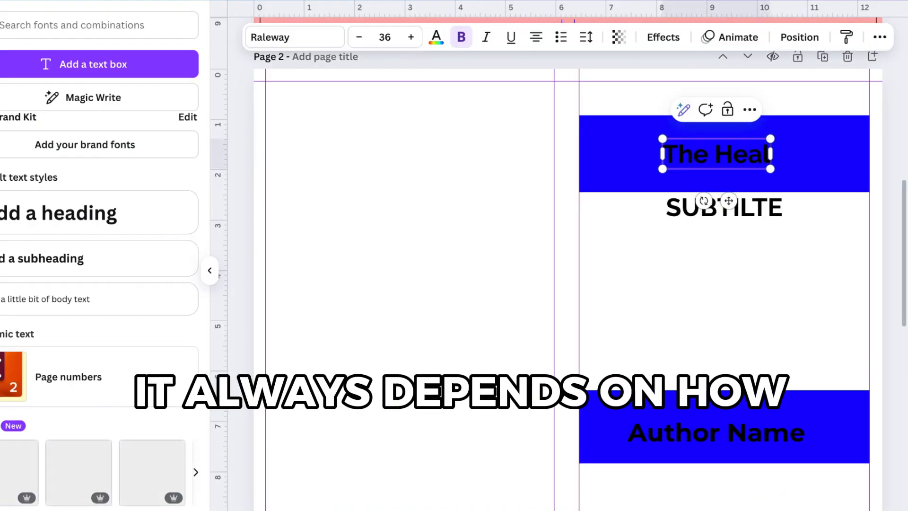
{"action": "type", "text": "ing hoof"}
{"action": "key", "text": "ctrl+a"}
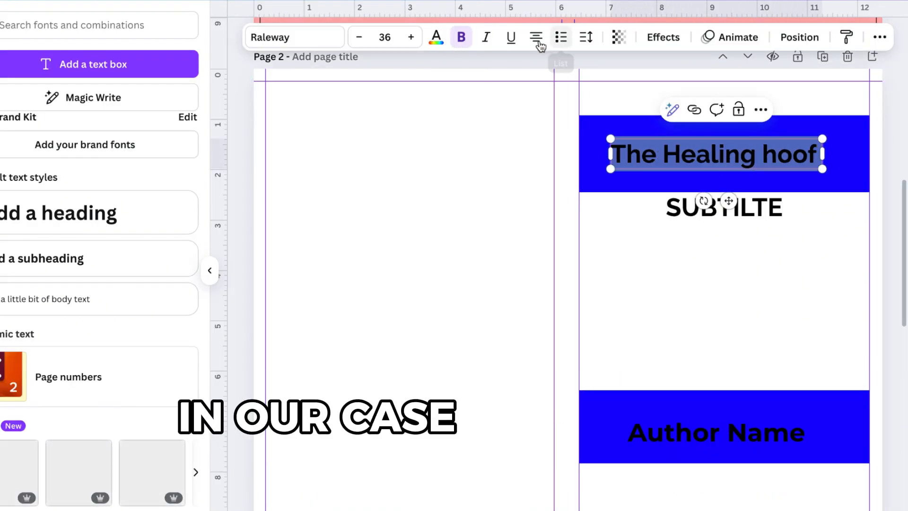
- Set the title to size 39, nudge it within the band, and convert it to all caps
{"action": "left_click", "coordinate": [410, 37]}
{"action": "left_click", "coordinate": [410, 37]}
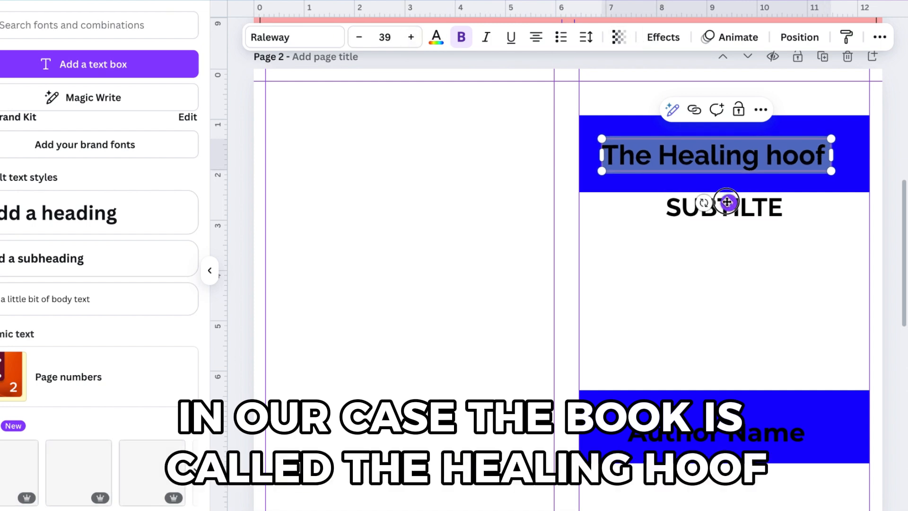
{"action": "left_click_drag", "start_coordinate": [726, 201], "coordinate": [740, 202]}
{"action": "left_click", "coordinate": [880, 38]}
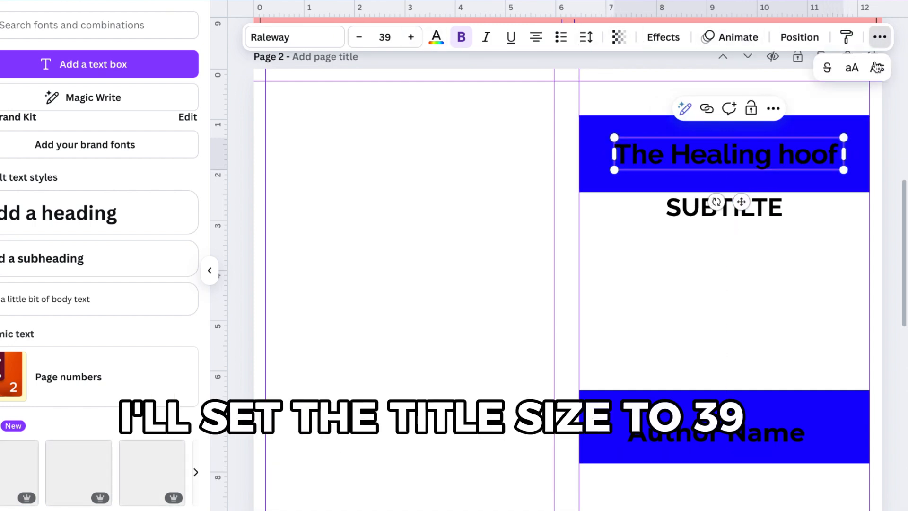
{"action": "left_click", "coordinate": [853, 69]}
- Replace the subtitle with Exploring the transformative power of horse power, fixing the misspelled transformatif
{"action": "left_click", "coordinate": [732, 274]}
{"action": "double_click", "coordinate": [725, 207]}
{"action": "type", "text": "Exploring th"}
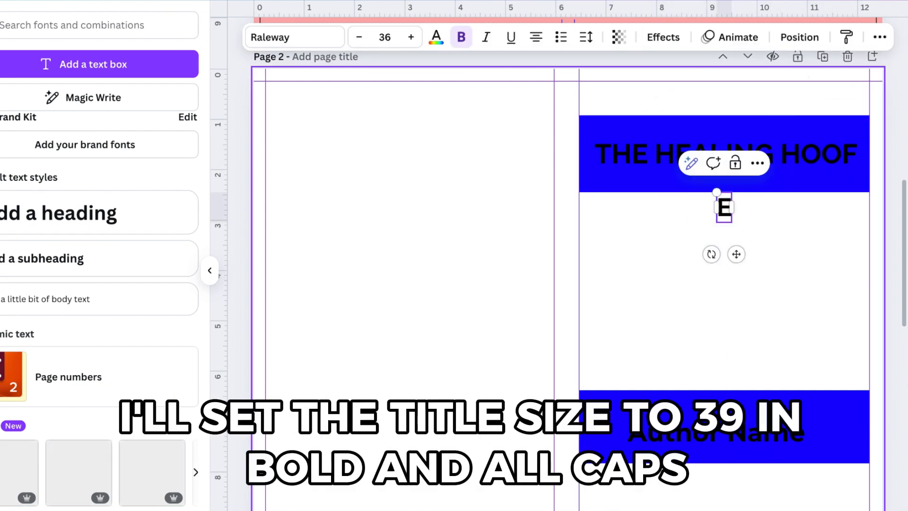
{"action": "type", "text": "e transformatif power"}
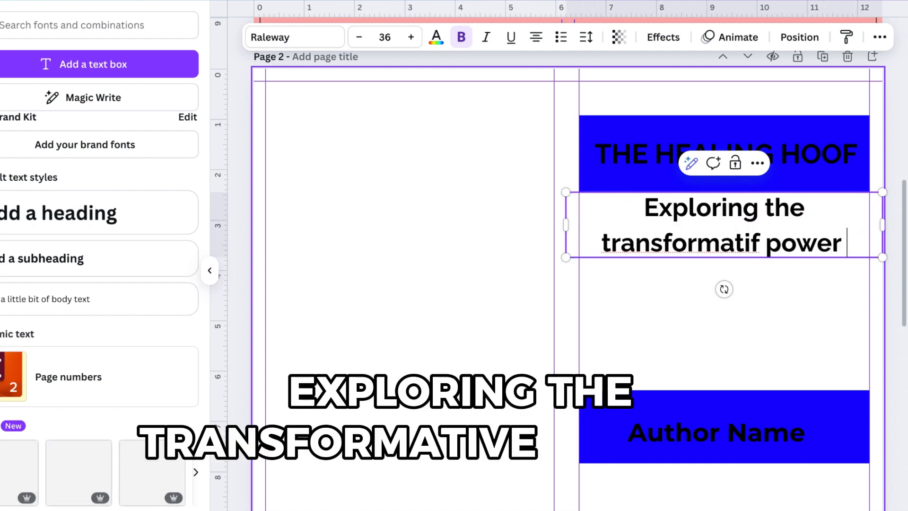
{"action": "right_click", "coordinate": [713, 249]}
{"action": "left_click", "coordinate": [752, 298]}
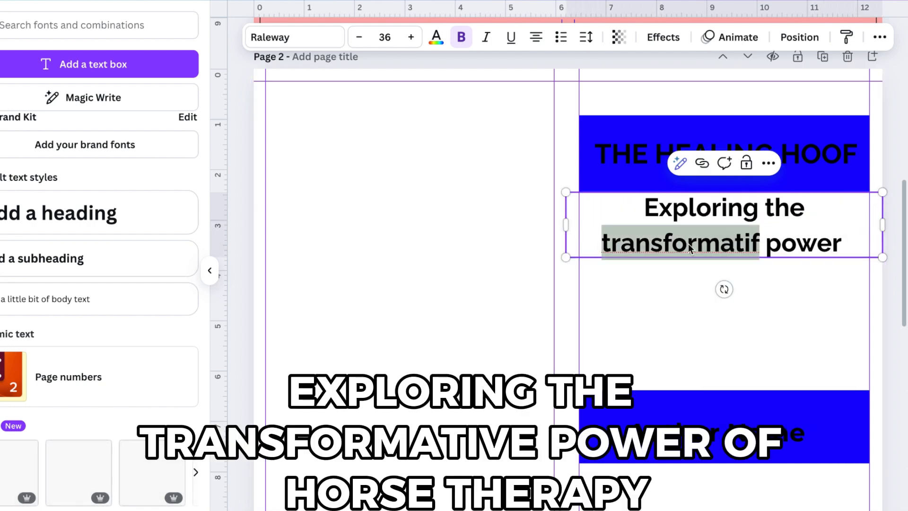
{"action": "type", "text": "of horse power"}
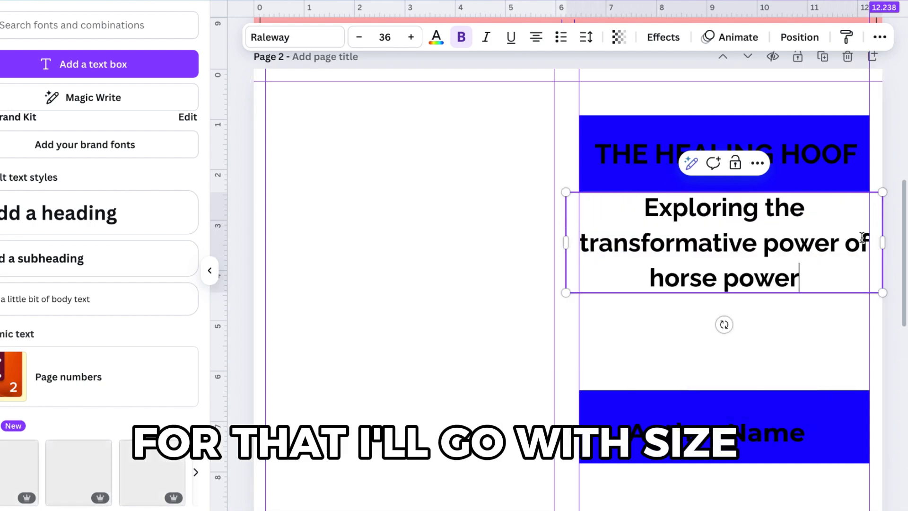
- Set the subtitle to size 21 in all caps and narrow its text box inside the cover edges
{"action": "key", "text": "ctrl+a"}
{"action": "left_click", "coordinate": [384, 37]}
{"action": "left_click", "coordinate": [367, 115]}
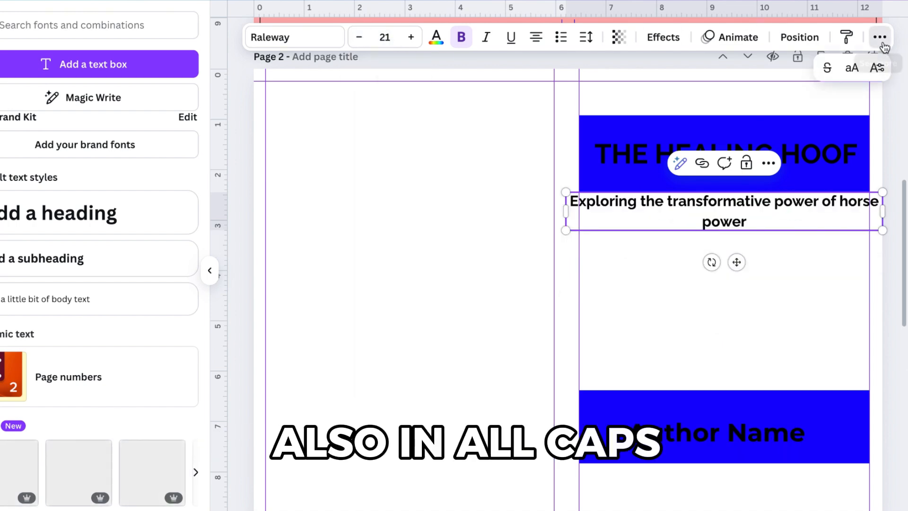
{"action": "left_click", "coordinate": [851, 68]}
{"action": "left_click_drag", "start_coordinate": [565, 211], "coordinate": [594, 211]}
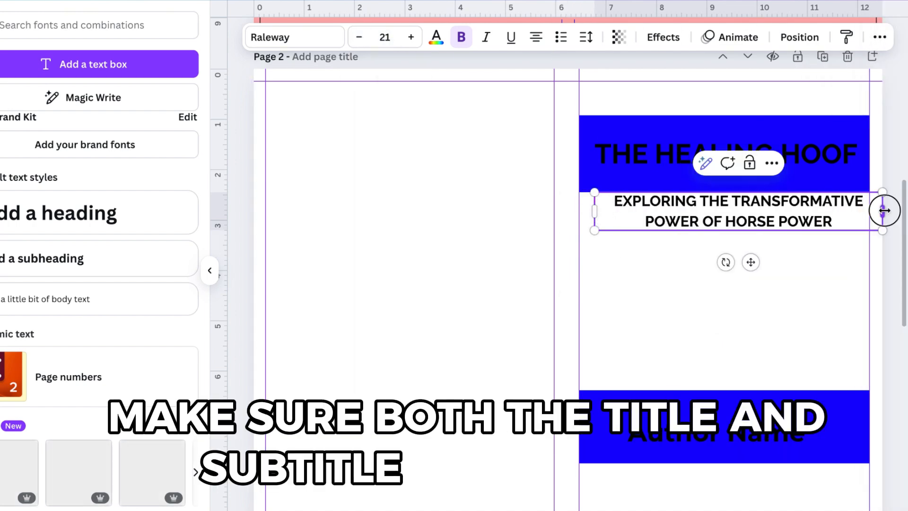
{"action": "left_click_drag", "start_coordinate": [884, 210], "coordinate": [857, 210]}
- Set the author name to size 32 in all caps
{"action": "left_click", "coordinate": [740, 421]}
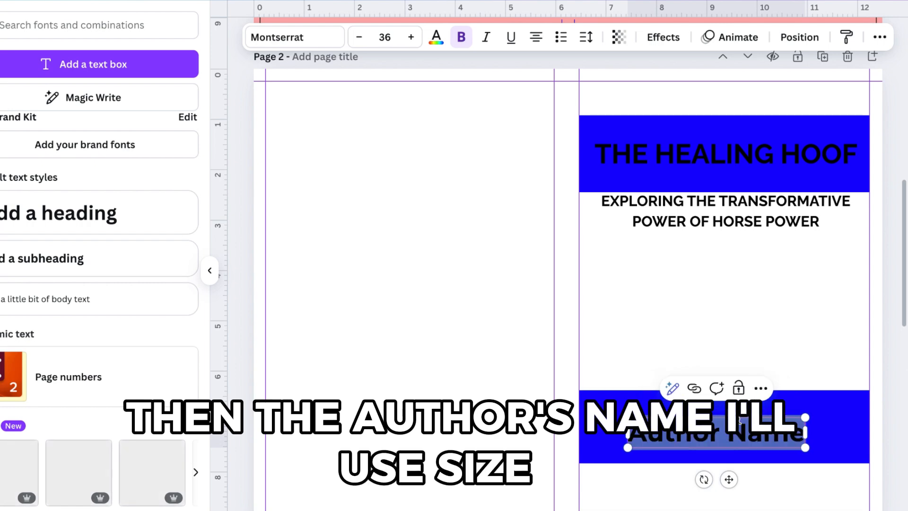
{"action": "left_click", "coordinate": [359, 37]}
{"action": "left_click", "coordinate": [359, 37]}
{"action": "left_click", "coordinate": [359, 37]}
{"action": "left_click", "coordinate": [359, 37]}
{"action": "left_click", "coordinate": [879, 37]}
{"action": "left_click", "coordinate": [852, 67]}
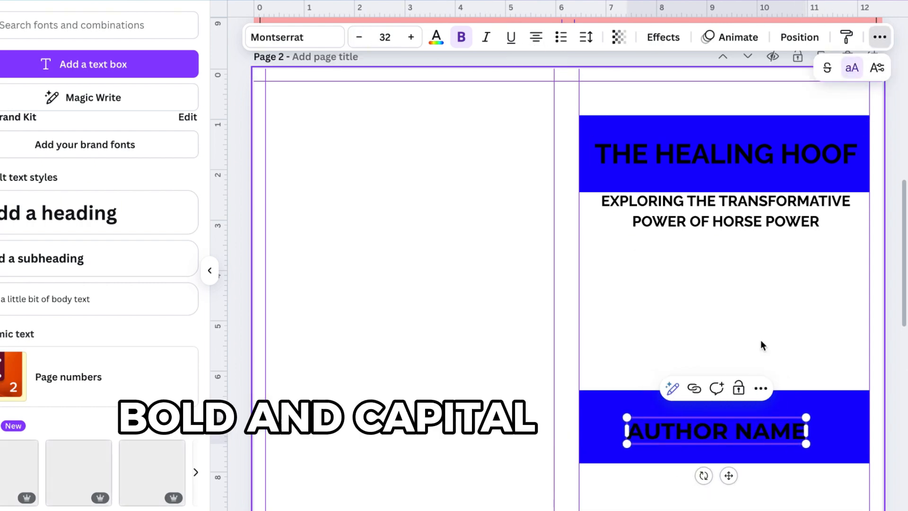
{"action": "left_click", "coordinate": [729, 435]}
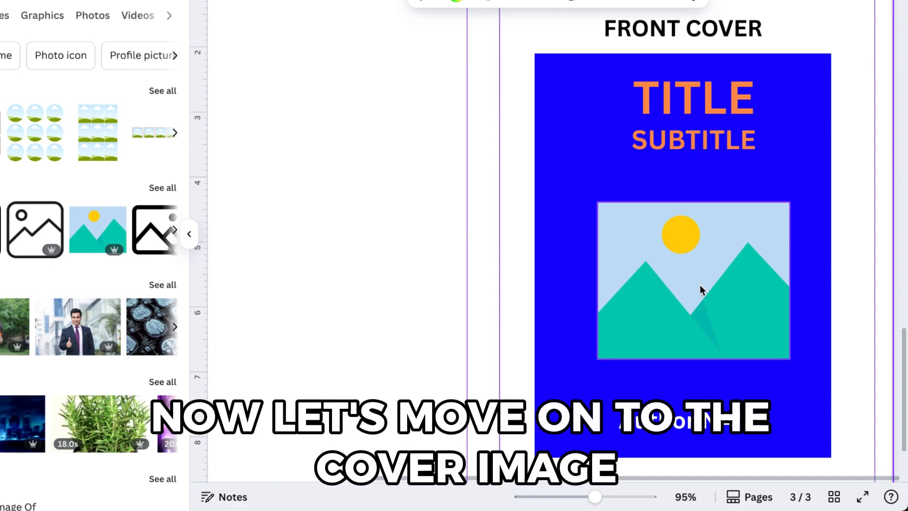
- Open Midjourney's Explore gallery and browse the featured images
{"action": "scroll", "coordinate": [700, 285], "scroll_direction": "up", "scroll_amount": 1}
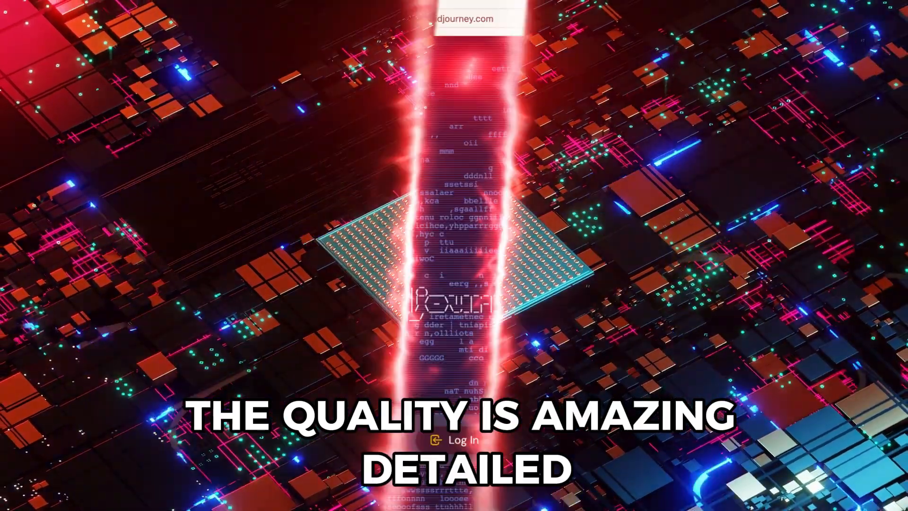
{"action": "scroll", "coordinate": [550, 337], "scroll_direction": "down", "scroll_amount": 10}
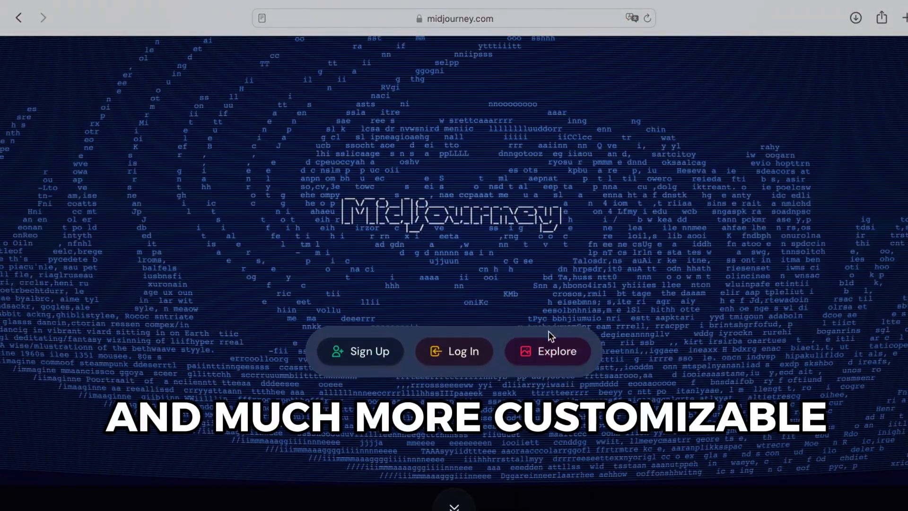
{"action": "scroll", "coordinate": [550, 344], "scroll_direction": "down", "scroll_amount": 20}
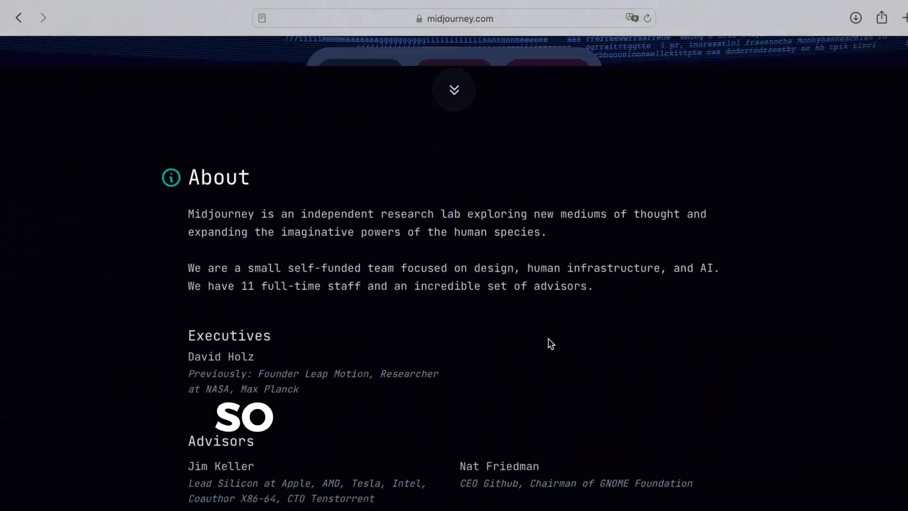
{"action": "scroll", "coordinate": [550, 344], "scroll_direction": "down", "scroll_amount": 20}
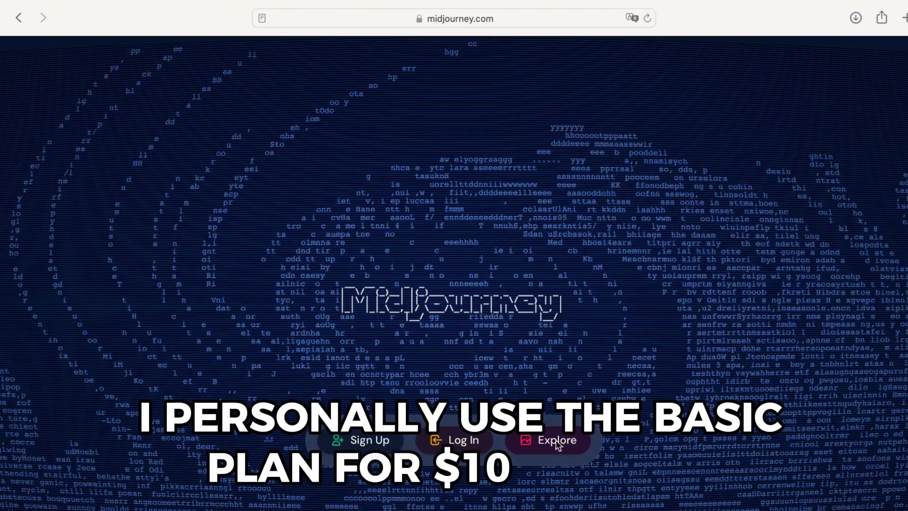
{"action": "left_click", "coordinate": [557, 441]}
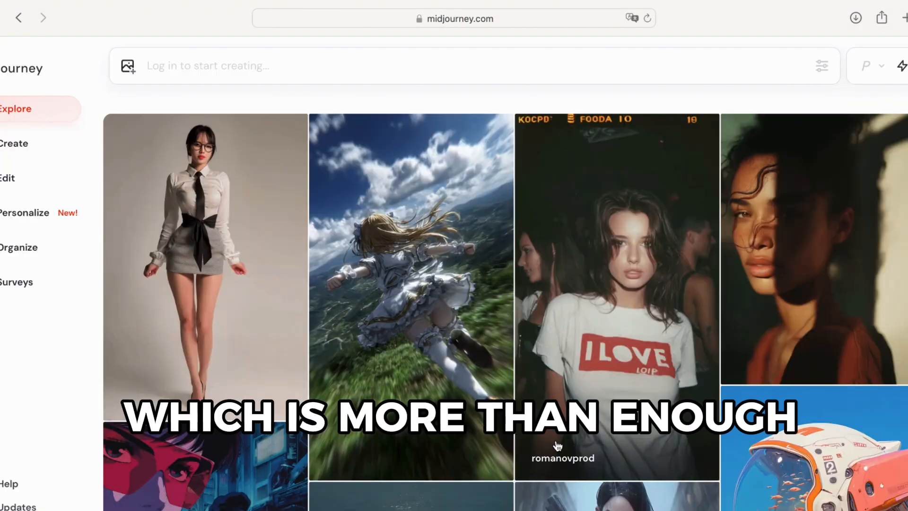
{"action": "scroll", "coordinate": [557, 446], "scroll_direction": "down", "scroll_amount": 5}
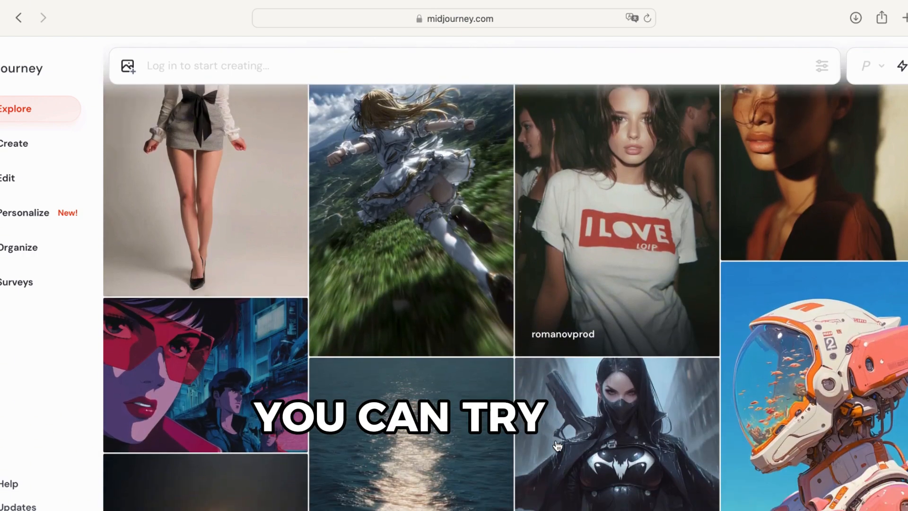
{"action": "scroll", "coordinate": [557, 445], "scroll_direction": "down", "scroll_amount": 6}
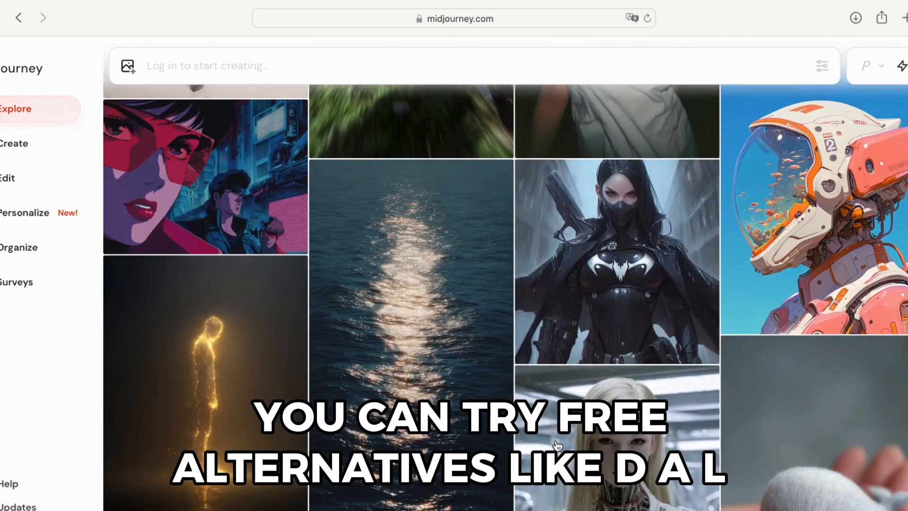
{"action": "scroll", "coordinate": [557, 445], "scroll_direction": "down", "scroll_amount": 10}
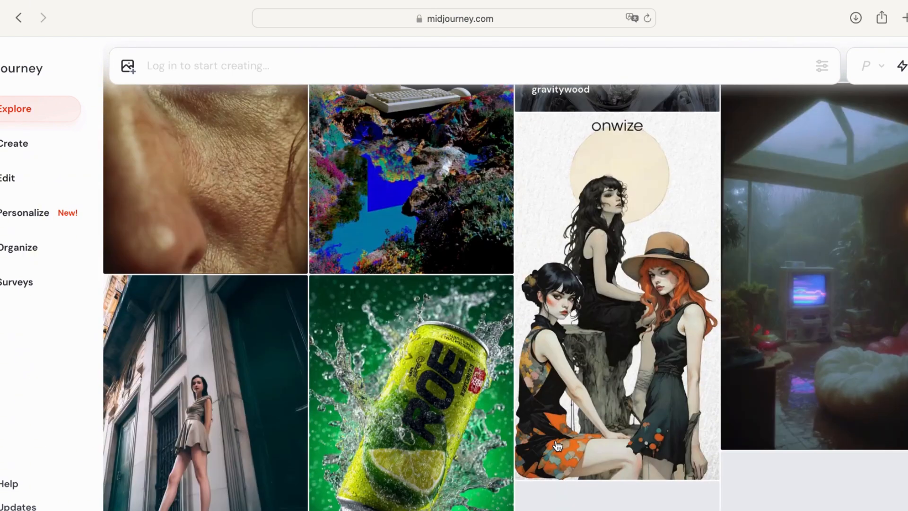
{"action": "scroll", "coordinate": [557, 445], "scroll_direction": "down", "scroll_amount": 12}
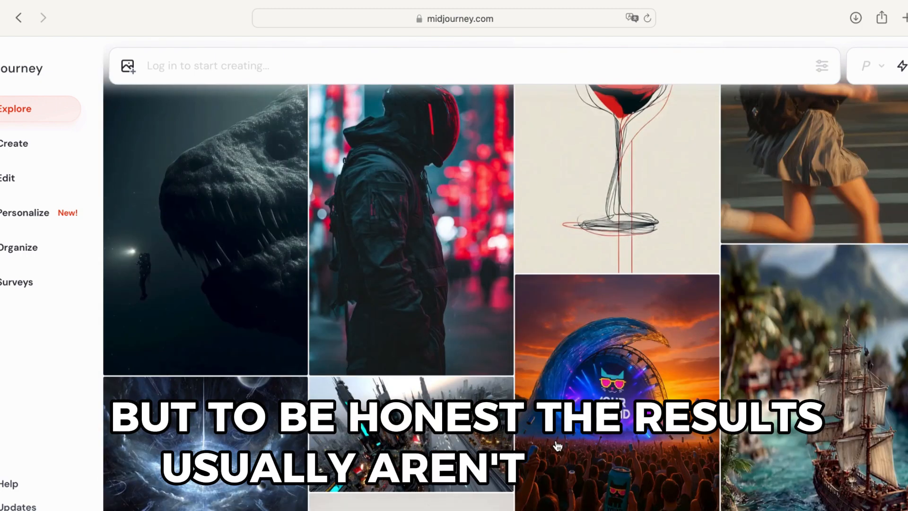
{"action": "scroll", "coordinate": [557, 445], "scroll_direction": "down", "scroll_amount": 4}
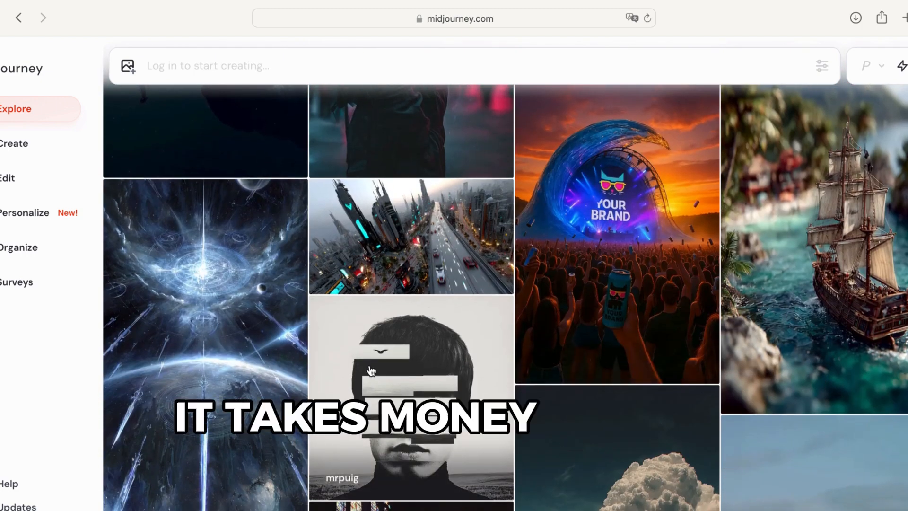
{"action": "scroll", "coordinate": [372, 370], "scroll_direction": "down", "scroll_amount": 2}
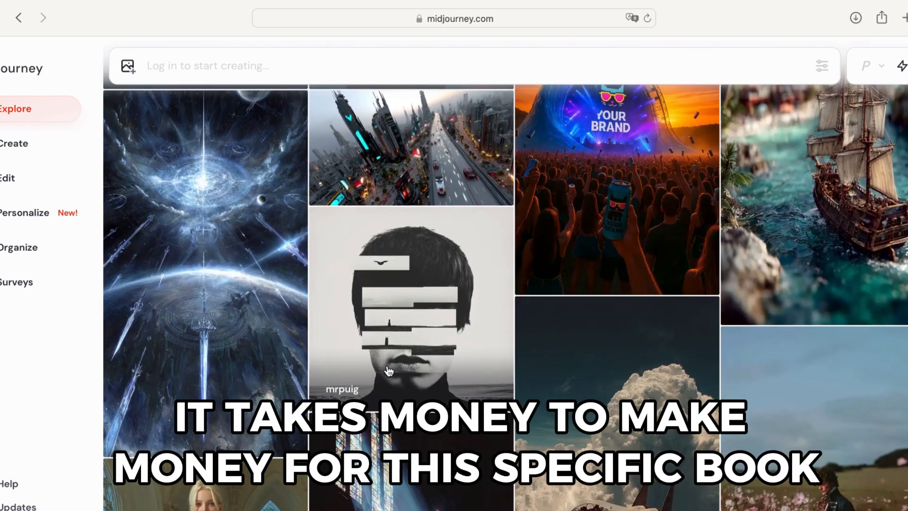
{"action": "scroll", "coordinate": [388, 371], "scroll_direction": "down", "scroll_amount": 5}
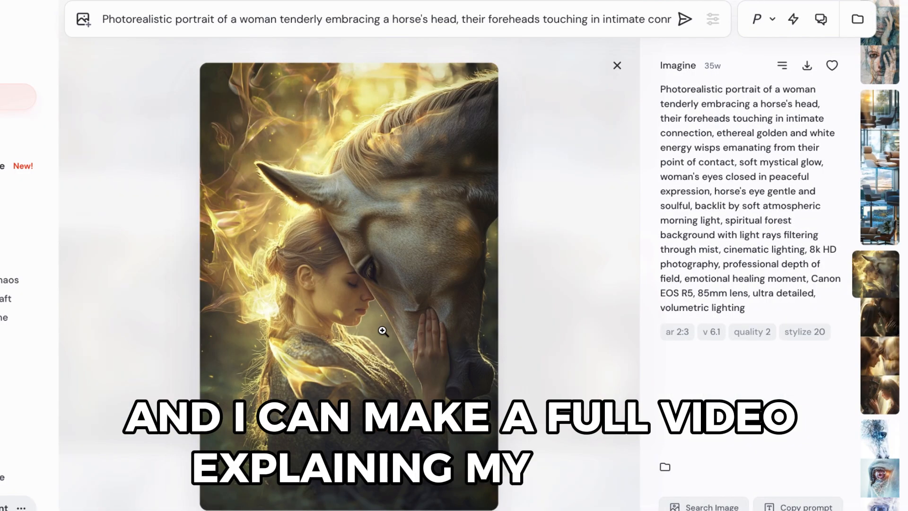
- Step through the generated woman-and-horse cover image candidates in Midjourney
{"action": "key", "text": "Right"}
{"action": "key", "text": "Right"}
{"action": "key", "text": "Left"}
{"action": "key", "text": "Left"}
{"action": "key", "text": "Left"}
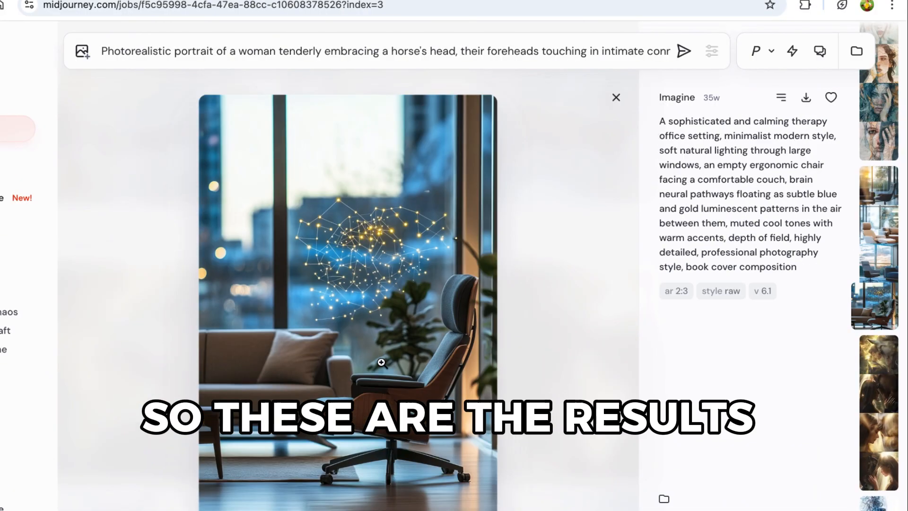
{"action": "key", "text": "Right"}
{"action": "key", "text": "Right"}
{"action": "key", "text": "Right"}
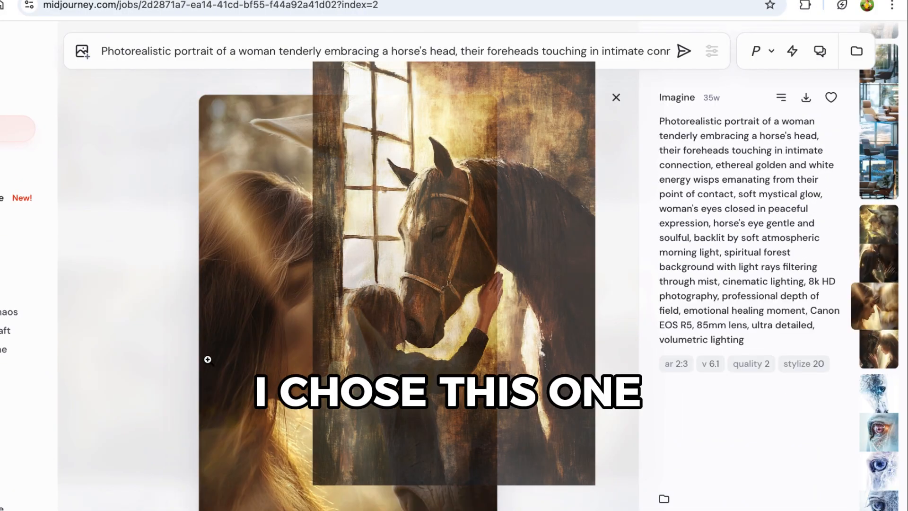
- Place the chosen woman-and-horse image on the front cover and enlarge it to fill the cover
{"action": "key", "text": "Right"}
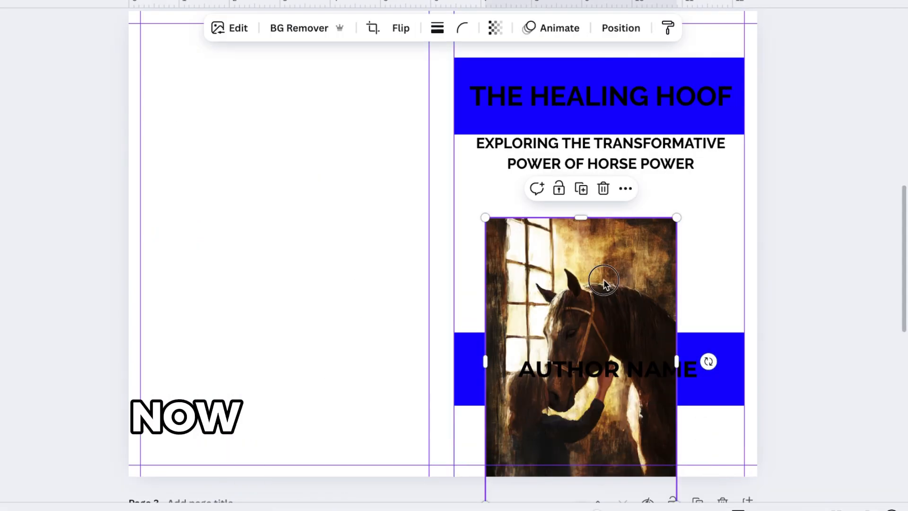
{"action": "left_click_drag", "start_coordinate": [604, 284], "coordinate": [522, 135]}
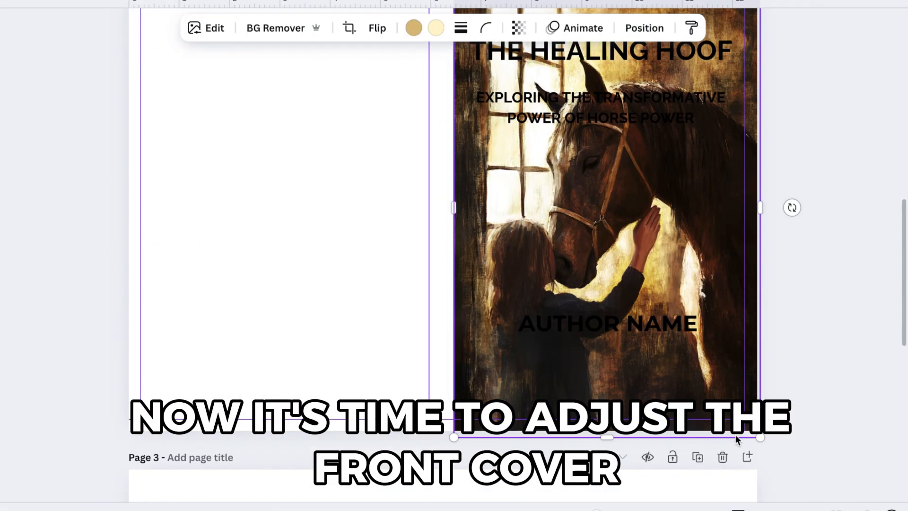
{"action": "scroll", "coordinate": [766, 264], "scroll_direction": "up", "scroll_amount": 3}
{"action": "scroll", "coordinate": [676, 305], "scroll_direction": "down", "scroll_amount": 2}
{"action": "scroll", "coordinate": [671, 312], "scroll_direction": "down", "scroll_amount": 1}
{"action": "left_click_drag", "start_coordinate": [745, 429], "coordinate": [771, 441]}
{"action": "scroll", "coordinate": [662, 378], "scroll_direction": "up", "scroll_amount": 4}
{"action": "left_click_drag", "start_coordinate": [649, 376], "coordinate": [645, 371]}
{"action": "left_click_drag", "start_coordinate": [752, 156], "coordinate": [762, 142]}
{"action": "scroll", "coordinate": [635, 272], "scroll_direction": "down", "scroll_amount": 3}
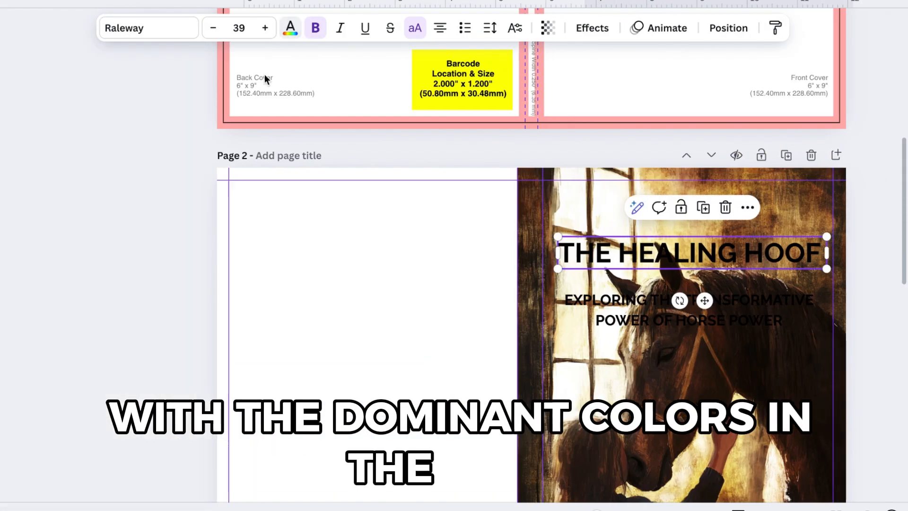
- Change the author name's text color to white
{"action": "left_click", "coordinate": [290, 28]}
{"action": "left_click", "coordinate": [175, 220]}
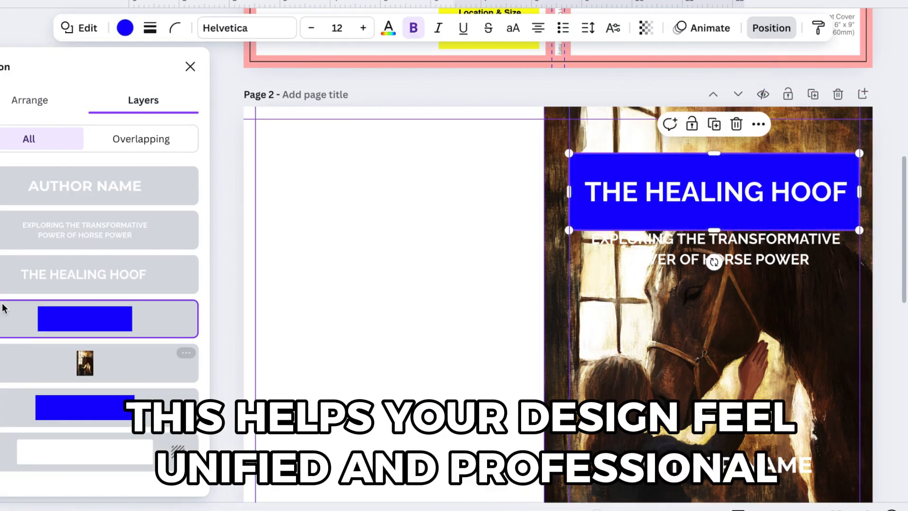
- Resize the title's background rectangle to span the cover top down below the subtitle and recolor it dark brown
{"action": "left_click_drag", "start_coordinate": [714, 153], "coordinate": [717, 103]}
{"action": "left_click_drag", "start_coordinate": [569, 168], "coordinate": [543, 166]}
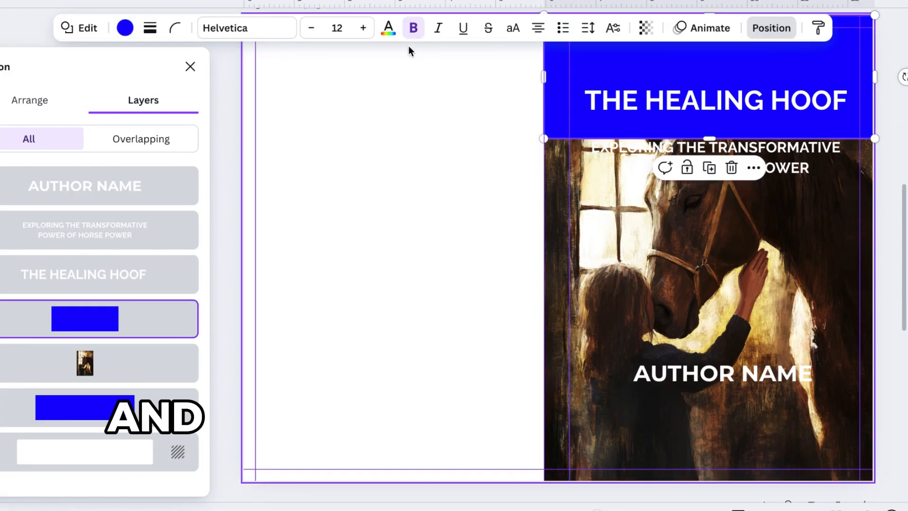
{"action": "left_click", "coordinate": [124, 28]}
{"action": "left_click", "coordinate": [162, 349]}
{"action": "left_click", "coordinate": [639, 250]}
{"action": "scroll", "coordinate": [783, 105], "scroll_direction": "up", "scroll_amount": 2}
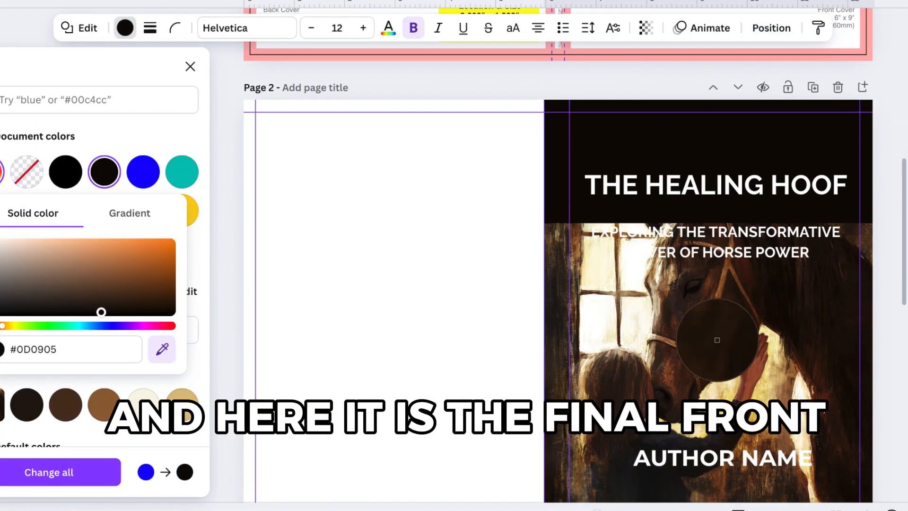
{"action": "left_click", "coordinate": [114, 292]}
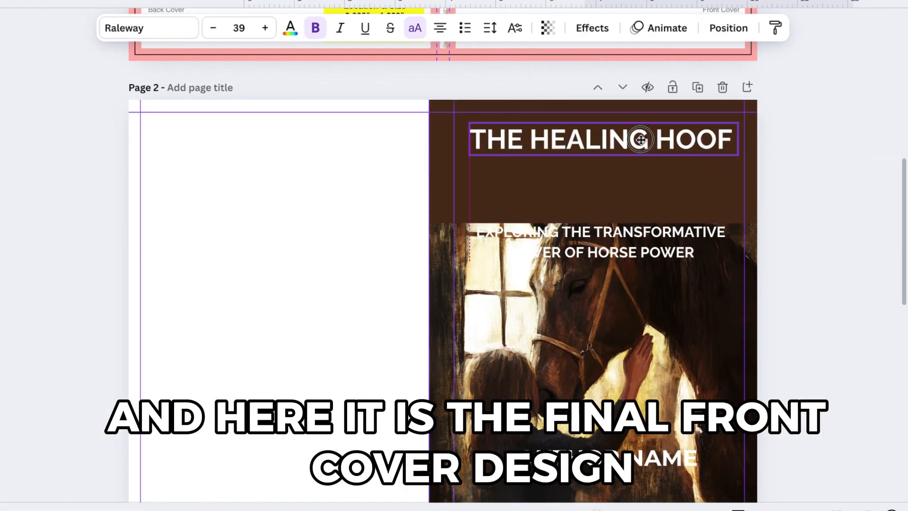
{"action": "left_click_drag", "start_coordinate": [630, 245], "coordinate": [630, 183]}
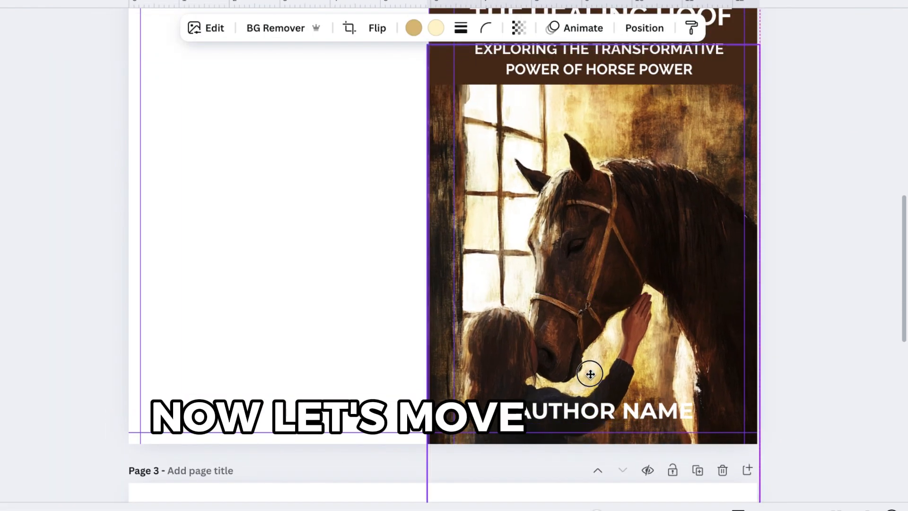
- Duplicate the front cover image and move the copy onto the back cover
{"action": "left_click", "coordinate": [859, 326]}
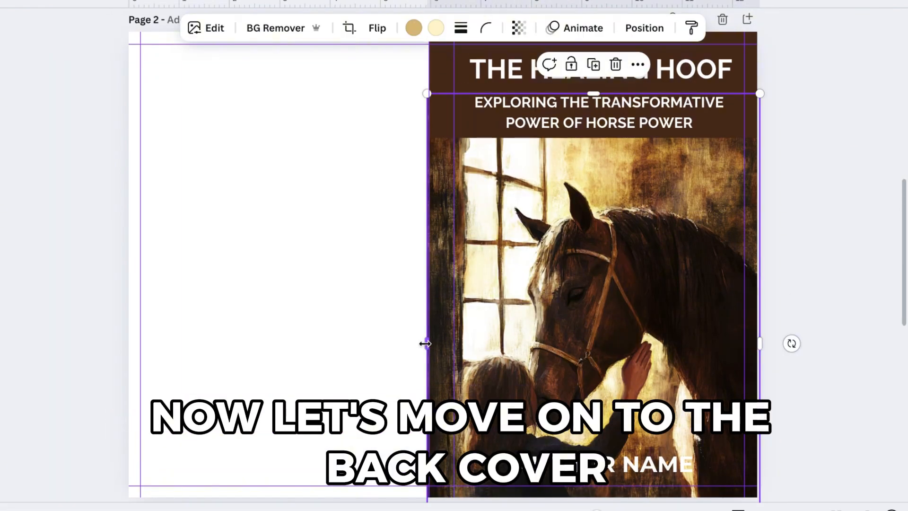
{"action": "left_click", "coordinate": [325, 333]}
{"action": "scroll", "coordinate": [760, 364], "scroll_direction": "down", "scroll_amount": 1}
{"action": "scroll", "coordinate": [759, 364], "scroll_direction": "up", "scroll_amount": 2}
{"action": "scroll", "coordinate": [311, 345], "scroll_direction": "down", "scroll_amount": 1}
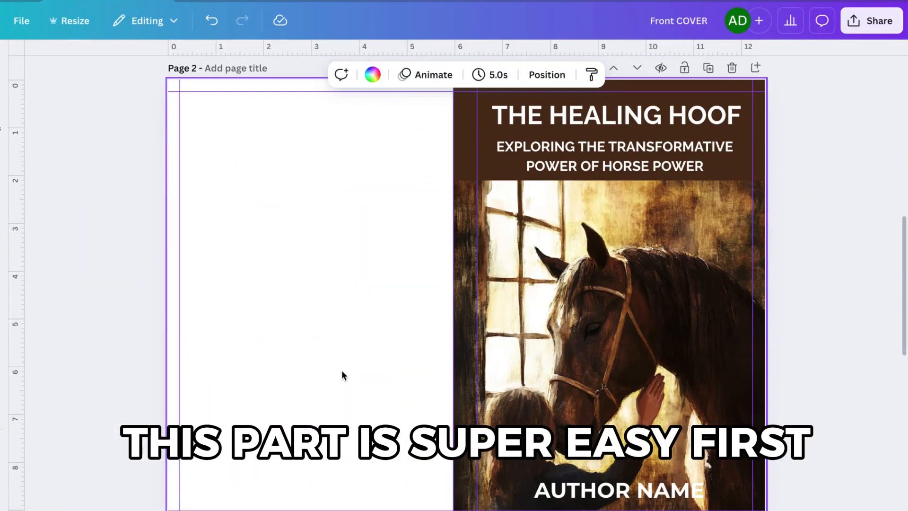
{"action": "left_click", "coordinate": [567, 343]}
{"action": "key", "text": "super+c"}
{"action": "key", "text": "super+v"}
{"action": "left_click_drag", "start_coordinate": [567, 343], "coordinate": [257, 256]}
{"action": "scroll", "coordinate": [322, 331], "scroll_direction": "up", "scroll_amount": 1}
{"action": "scroll", "coordinate": [285, 283], "scroll_direction": "down", "scroll_amount": 2}
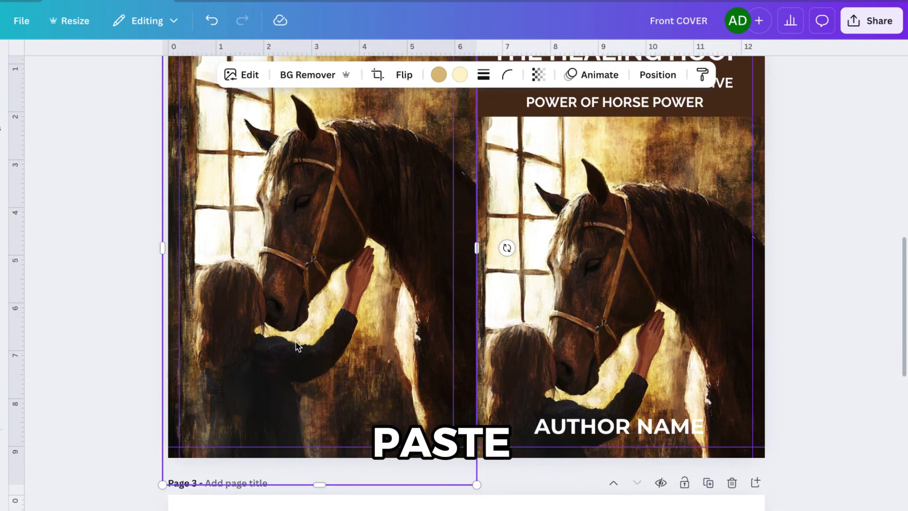
- Apply a whole-image Blur effect at intensity 25 to the back-cover image
{"action": "scroll", "coordinate": [316, 297], "scroll_direction": "up", "scroll_amount": 1}
{"action": "left_click", "coordinate": [241, 75]}
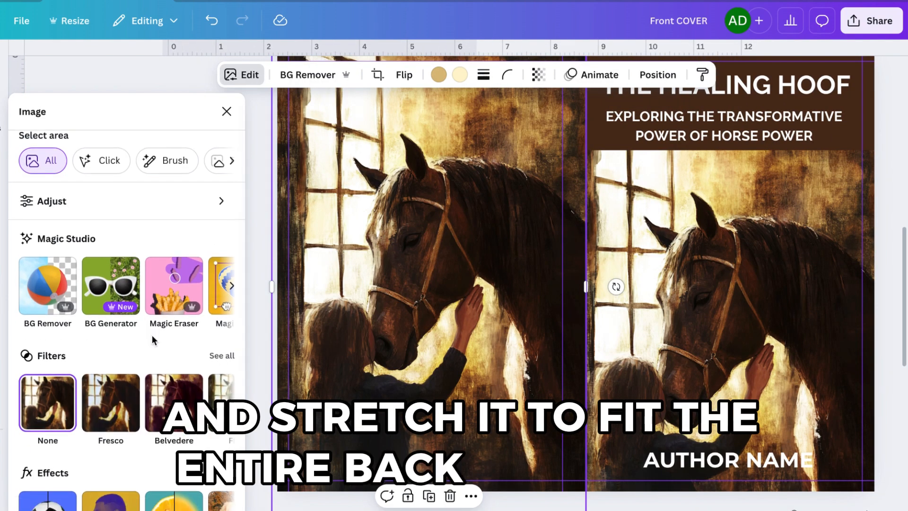
{"action": "scroll", "coordinate": [152, 334], "scroll_direction": "down", "scroll_amount": 2}
{"action": "left_click", "coordinate": [180, 433]}
{"action": "left_click_drag", "start_coordinate": [27, 213], "coordinate": [67, 217]}
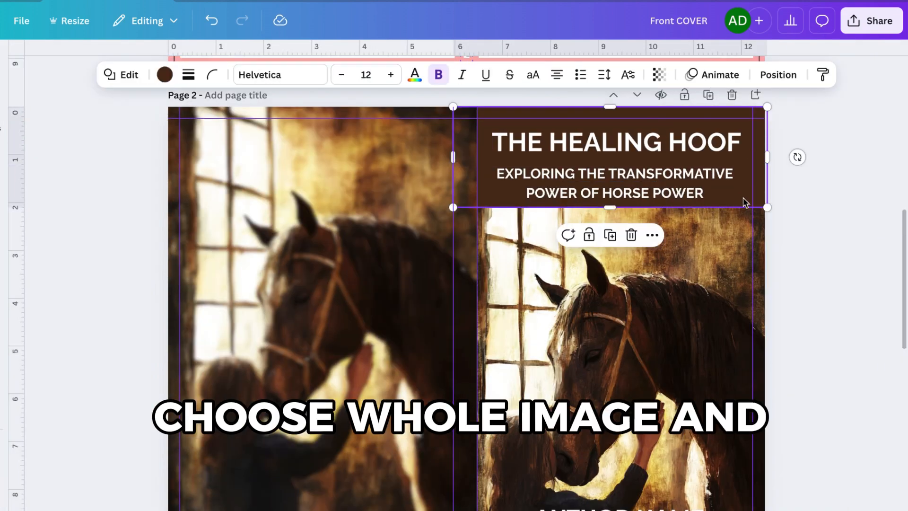
- Place a brown rectangle on the back cover and resize it into a tall text panel
{"action": "left_click_drag", "start_coordinate": [739, 207], "coordinate": [459, 278]}
{"action": "left_click_drag", "start_coordinate": [508, 236], "coordinate": [425, 237]}
{"action": "left_click_drag", "start_coordinate": [200, 234], "coordinate": [197, 234]}
{"action": "left_click_drag", "start_coordinate": [316, 284], "coordinate": [316, 461]}
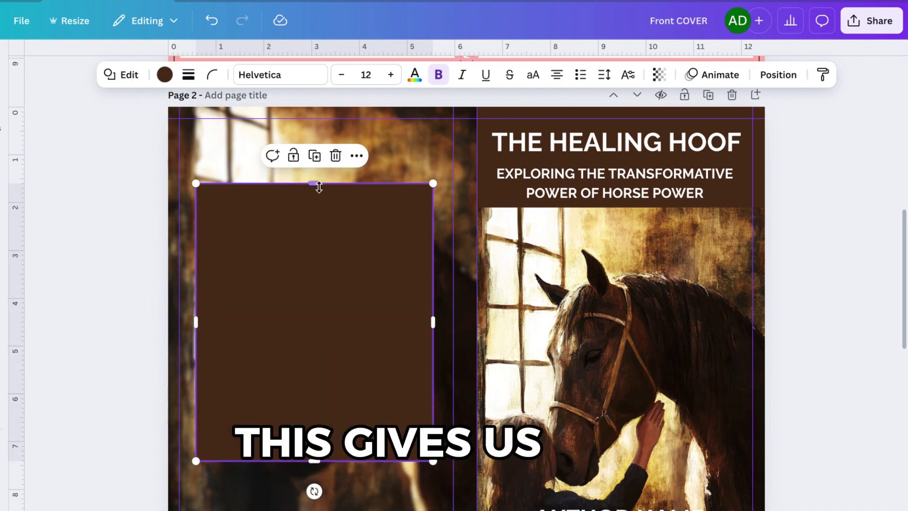
{"action": "left_click_drag", "start_coordinate": [315, 184], "coordinate": [316, 126]}
- Round the panel's corners and set its transparency to 46
{"action": "left_click", "coordinate": [212, 74]}
{"action": "left_click_drag", "start_coordinate": [140, 128], "coordinate": [198, 132]}
{"action": "left_click_drag", "start_coordinate": [690, 128], "coordinate": [648, 130]}
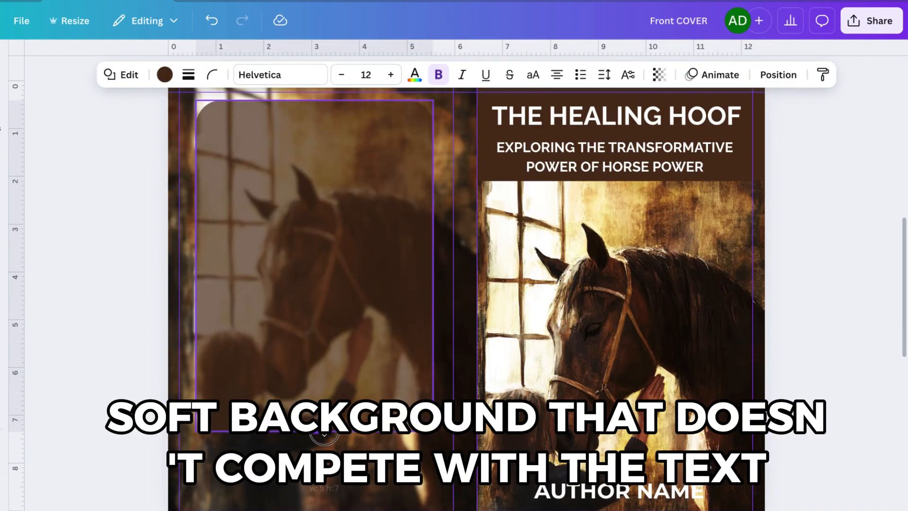
{"action": "scroll", "coordinate": [436, 303], "scroll_direction": "up", "scroll_amount": 1}
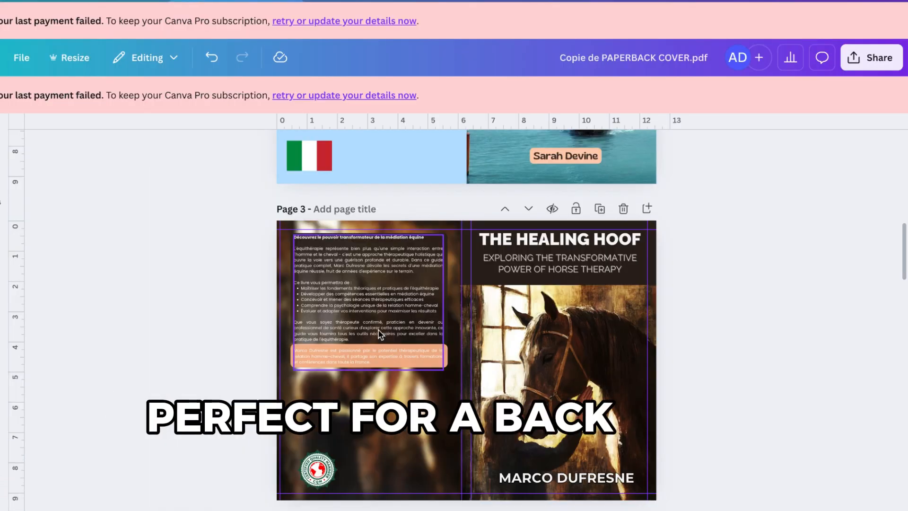
- Set the pasted back-cover description to size 11, justify it, and widen its text box
{"action": "left_click", "coordinate": [381, 335]}
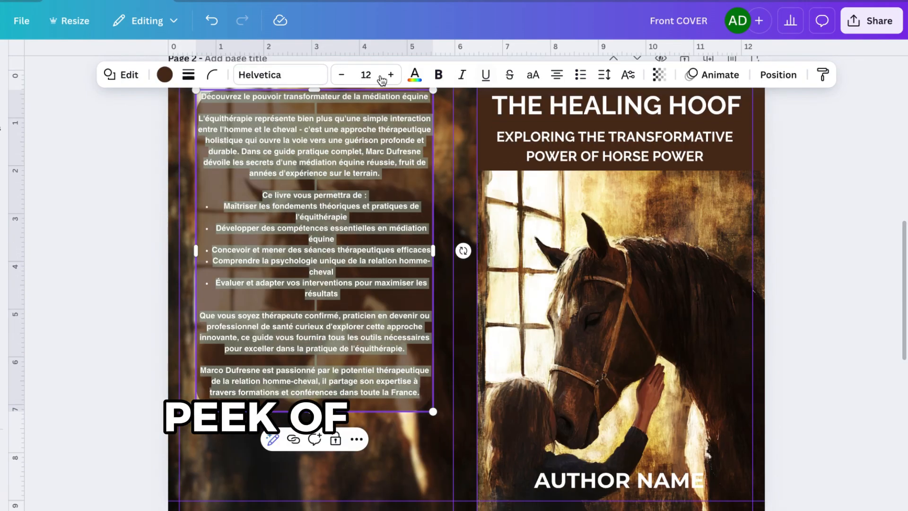
{"action": "left_click", "coordinate": [341, 76]}
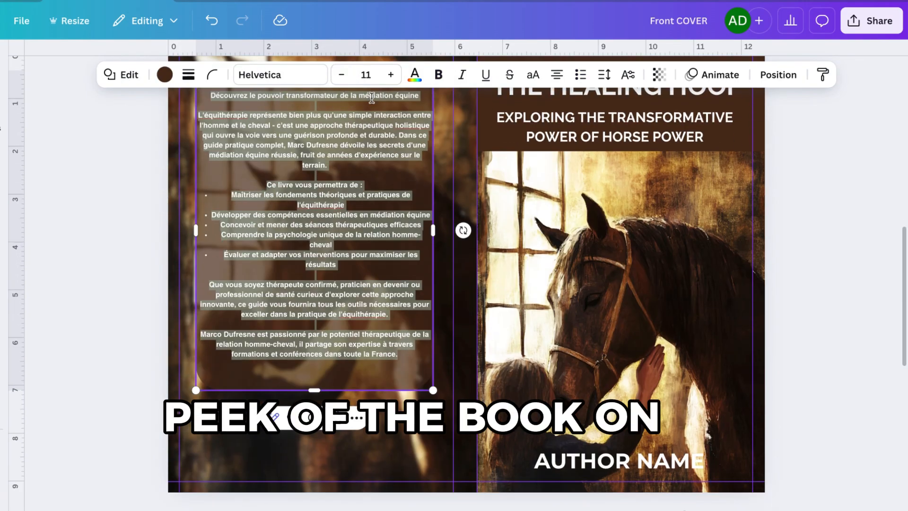
{"action": "left_click", "coordinate": [342, 76]}
{"action": "left_click", "coordinate": [391, 75]}
{"action": "left_click", "coordinate": [555, 76]}
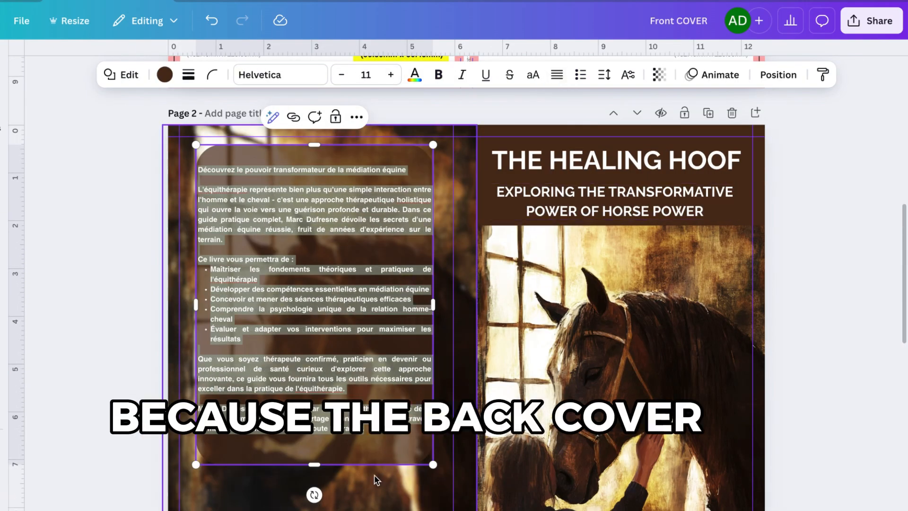
{"action": "left_click", "coordinate": [212, 75]}
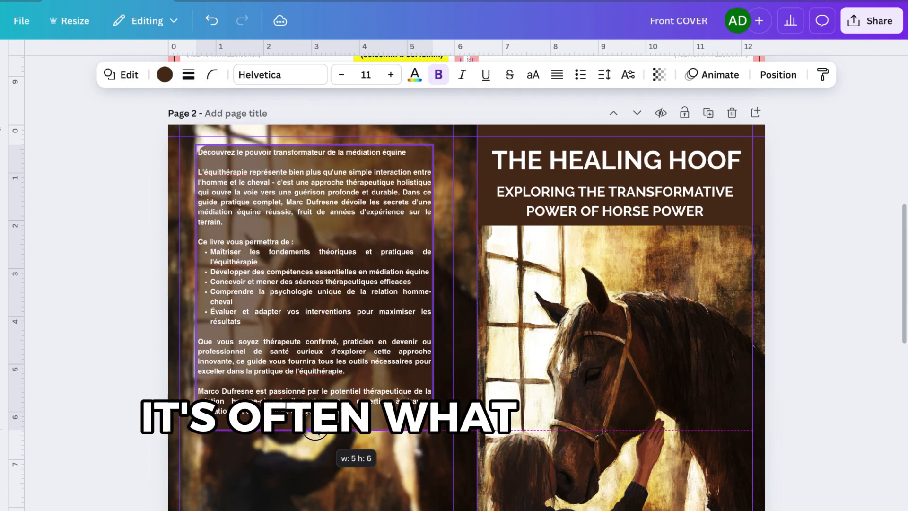
{"action": "left_click_drag", "start_coordinate": [432, 305], "coordinate": [441, 297]}
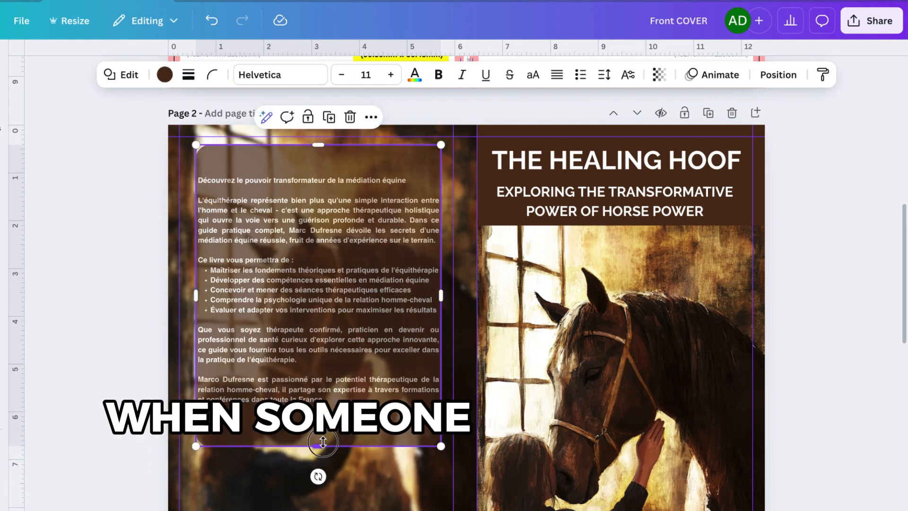
- Shorten the back-cover panel to fit the description text
{"action": "left_click_drag", "start_coordinate": [318, 445], "coordinate": [320, 394]}
{"action": "left_click", "coordinate": [373, 474]}
{"action": "scroll", "coordinate": [374, 454], "scroll_direction": "down", "scroll_amount": 1}
{"action": "left_click", "coordinate": [377, 359]}
{"action": "left_click", "coordinate": [435, 451]}
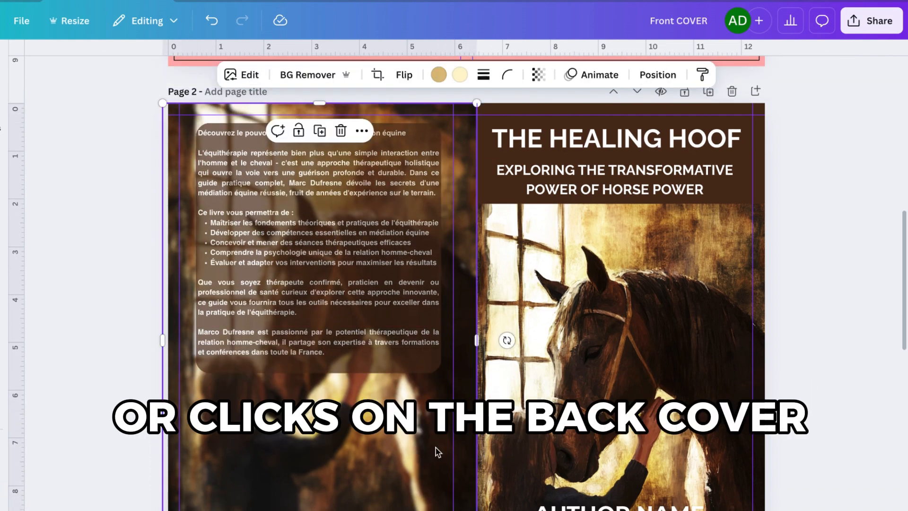
- Add a body text box on the back-cover panel and paste the book description into it
{"action": "left_click", "coordinate": [397, 326]}
{"action": "left_click", "coordinate": [660, 75]}
{"action": "mouse_move", "coordinate": [660, 128]}
{"action": "left_mouse_down"}
{"action": "mouse_move", "coordinate": [705, 117]}
{"action": "mouse_move", "coordinate": [528, 146]}
{"action": "mouse_move", "coordinate": [658, 135]}
{"action": "left_mouse_up"}
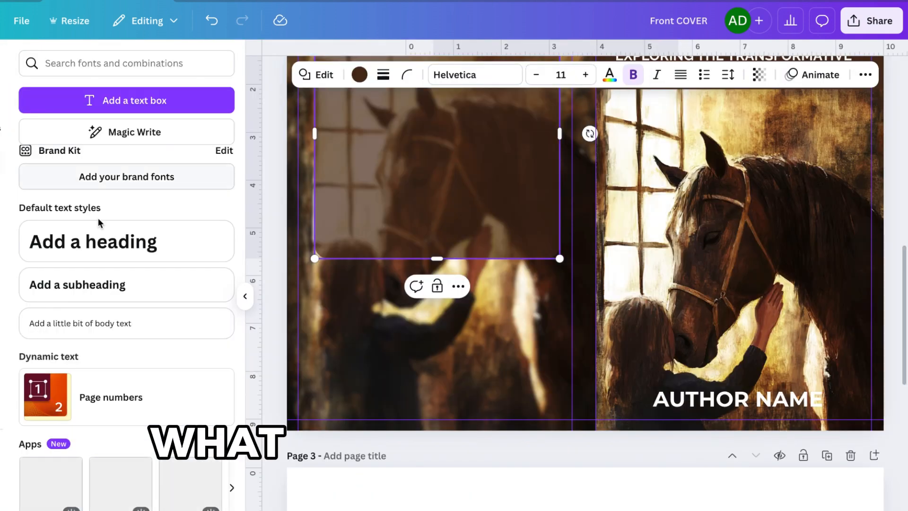
{"action": "left_click_drag", "start_coordinate": [80, 323], "coordinate": [414, 291]}
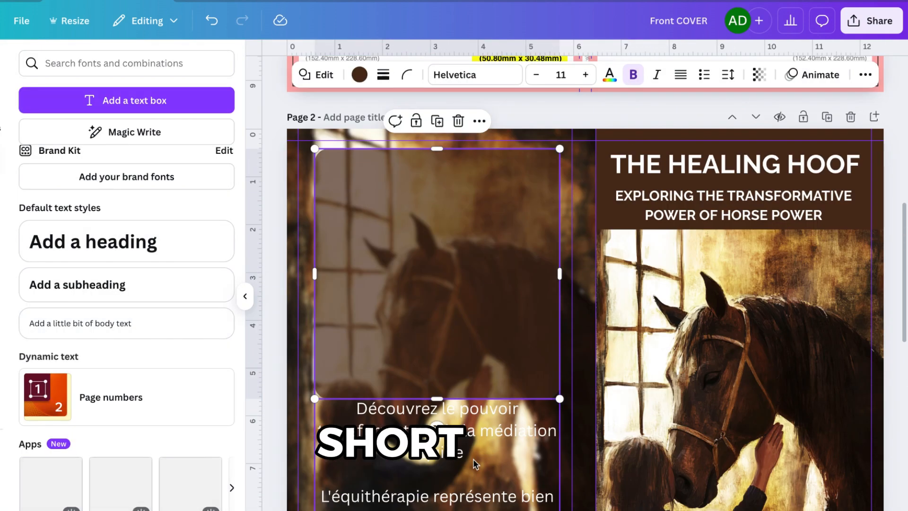
{"action": "left_click", "coordinate": [434, 236]}
- Reduce the description to size 11,3 and resize its text box to fit within the panel
{"action": "left_click", "coordinate": [387, 74]}
{"action": "left_click", "coordinate": [387, 74]}
{"action": "left_click", "coordinate": [387, 74]}
{"action": "left_click", "coordinate": [386, 75]}
{"action": "left_click", "coordinate": [387, 75]}
{"action": "left_click", "coordinate": [386, 75]}
{"action": "left_click", "coordinate": [387, 75]}
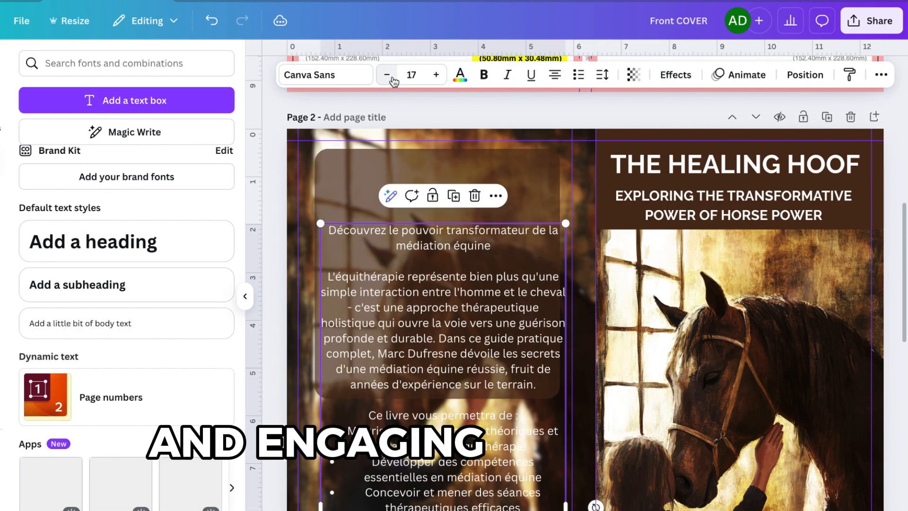
{"action": "left_click_drag", "start_coordinate": [466, 318], "coordinate": [465, 246]}
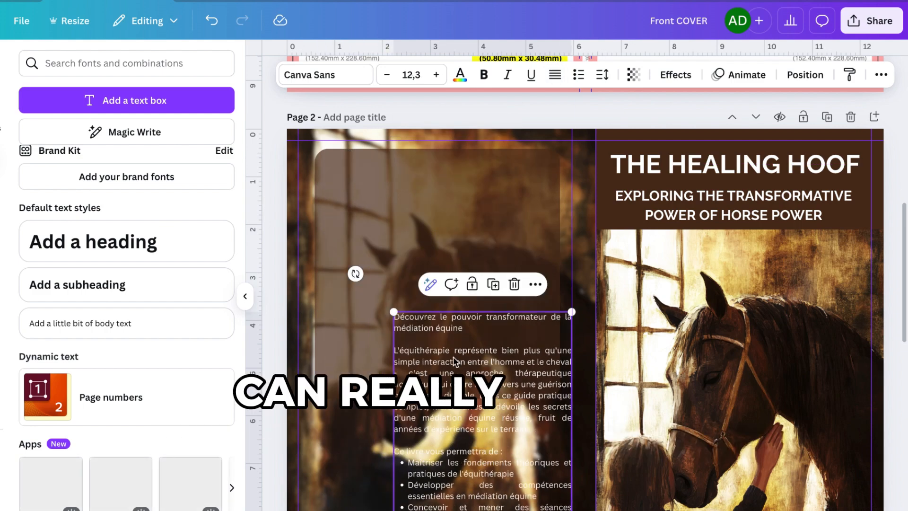
{"action": "left_click_drag", "start_coordinate": [435, 359], "coordinate": [435, 190]}
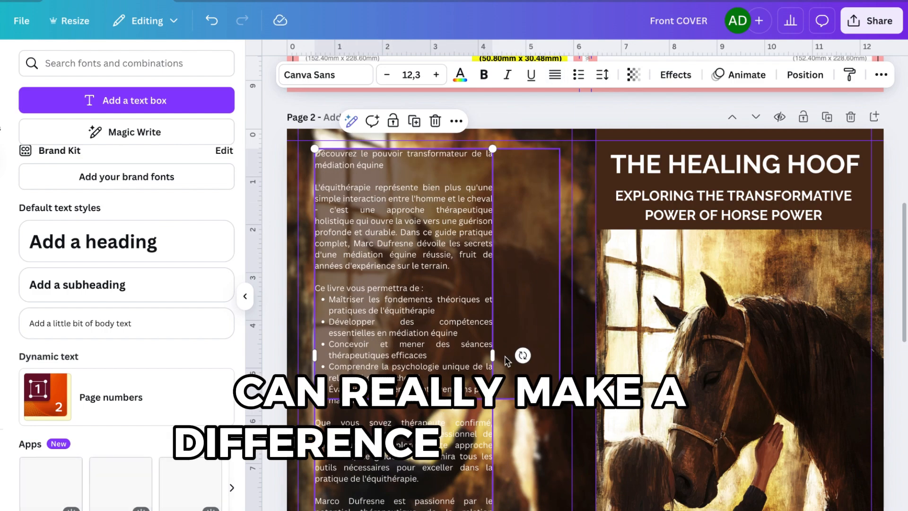
{"action": "left_click", "coordinate": [387, 75]}
{"action": "left_click", "coordinate": [387, 75]}
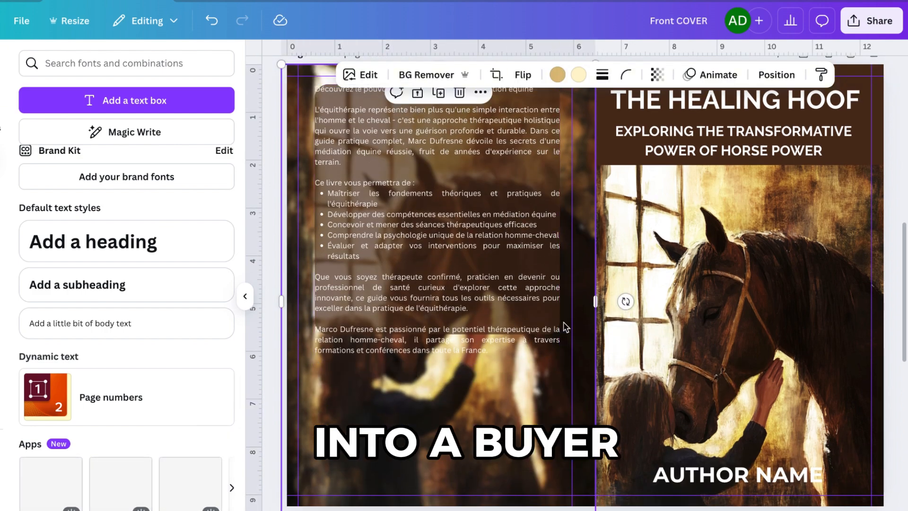
{"action": "left_click", "coordinate": [425, 212]}
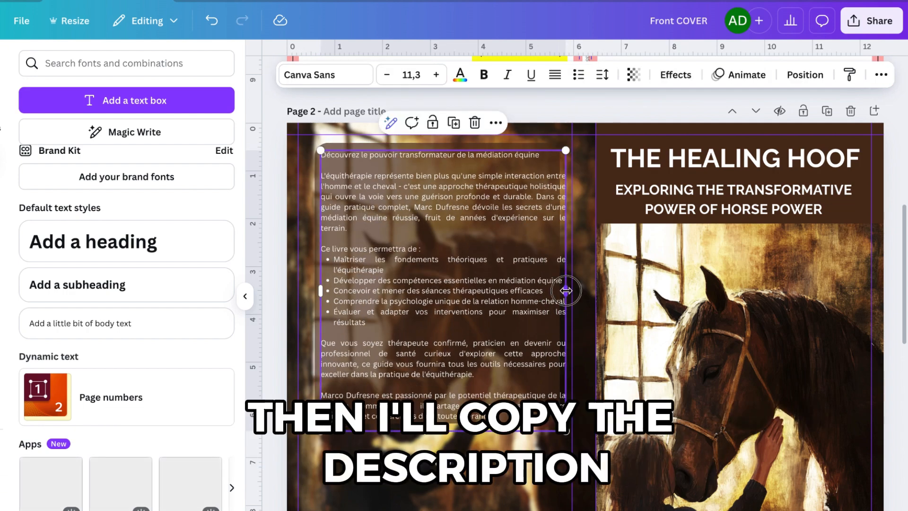
{"action": "left_click_drag", "start_coordinate": [566, 291], "coordinate": [556, 293]}
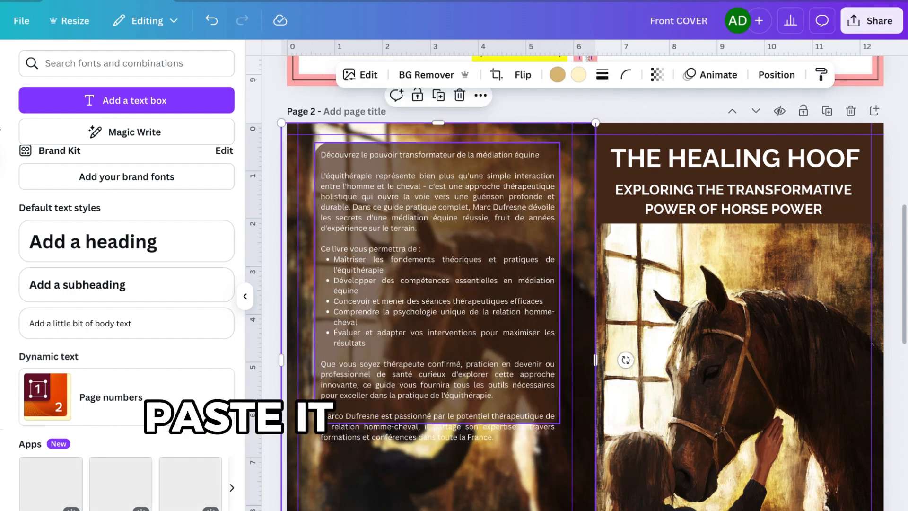
- Color the closing author paragraph of the description yellow
{"action": "left_click", "coordinate": [407, 218]}
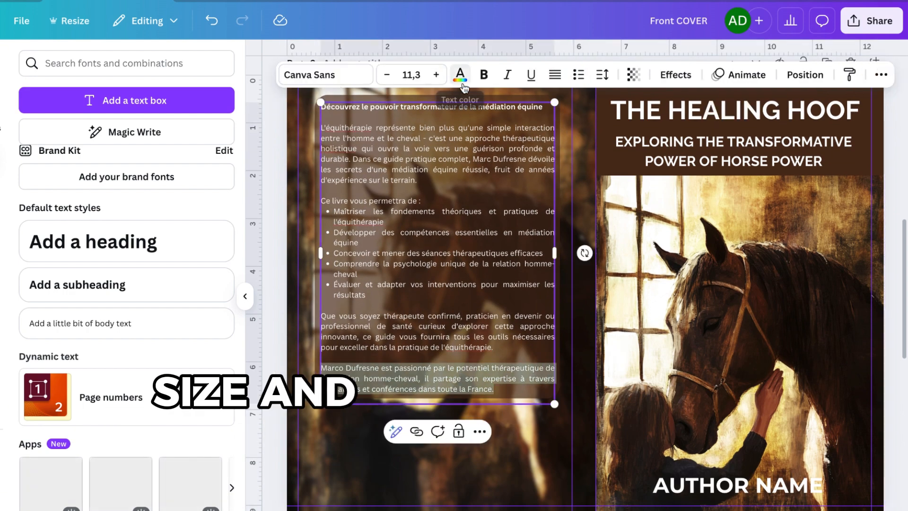
{"action": "left_click", "coordinate": [459, 75]}
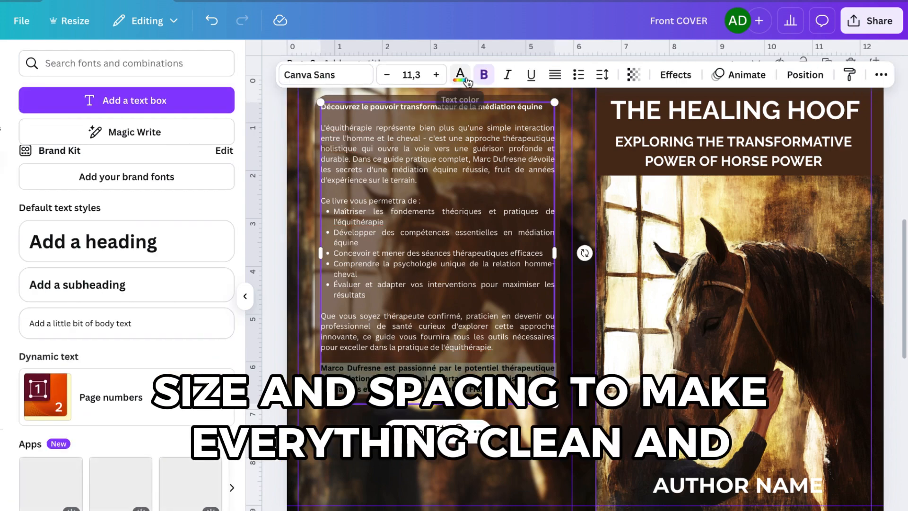
{"action": "left_click", "coordinate": [461, 75]}
{"action": "left_click", "coordinate": [109, 157]}
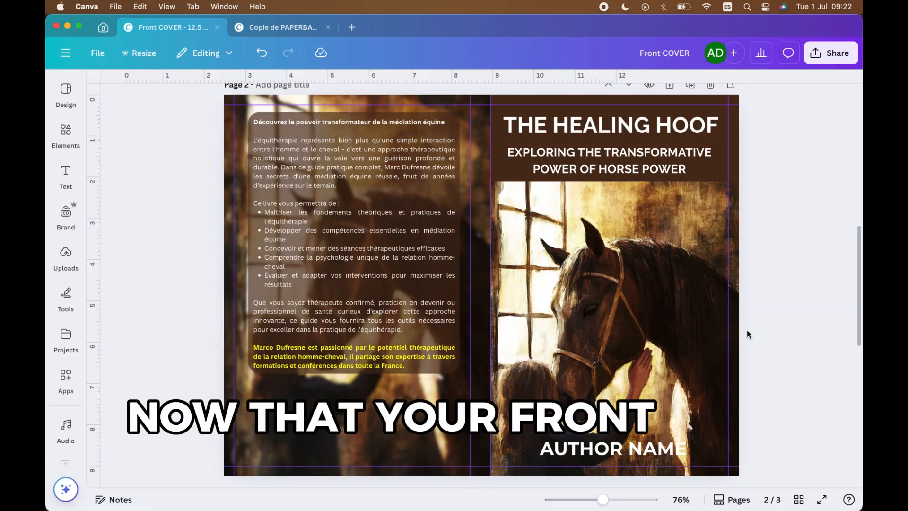
- Download the current page as a flattened PDF Print file and save it to Downloads
{"action": "left_click", "coordinate": [831, 53]}
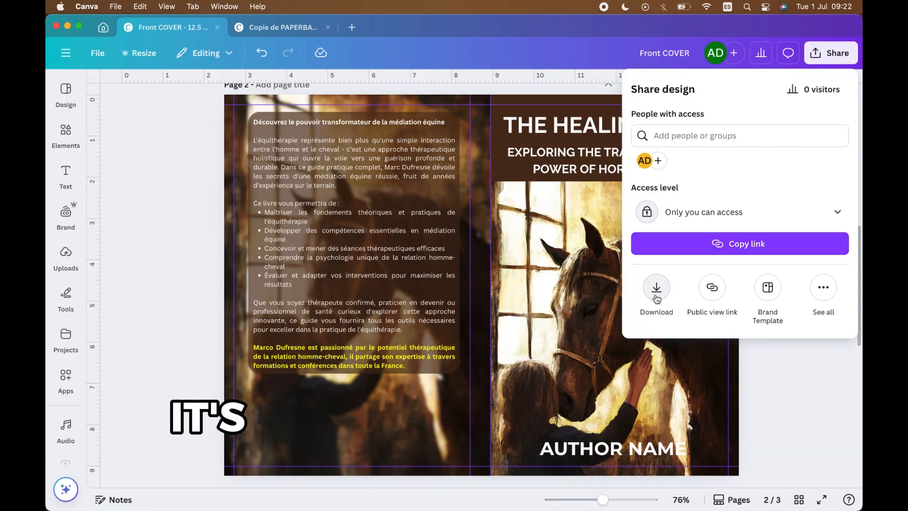
{"action": "left_click", "coordinate": [656, 287]}
{"action": "left_click", "coordinate": [738, 132]}
{"action": "left_click", "coordinate": [688, 269]}
{"action": "left_click", "coordinate": [670, 237]}
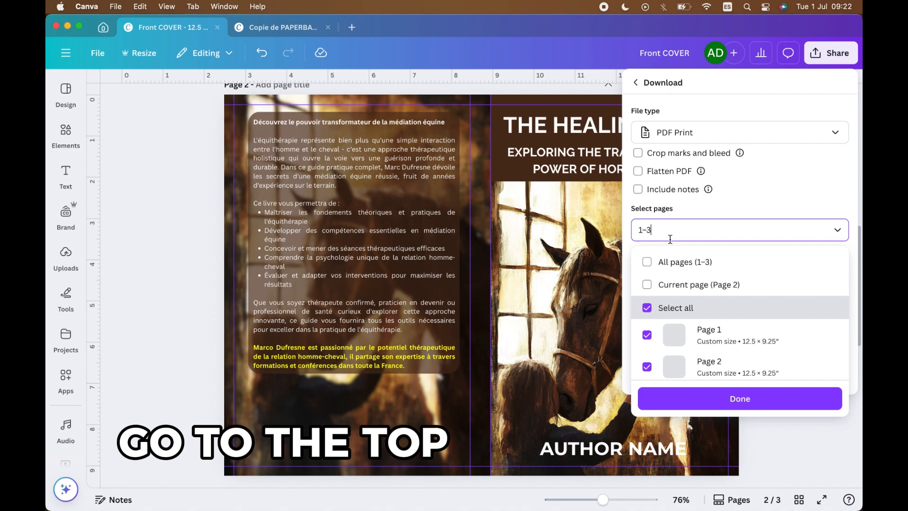
{"action": "left_click", "coordinate": [647, 284]}
{"action": "left_click", "coordinate": [653, 175]}
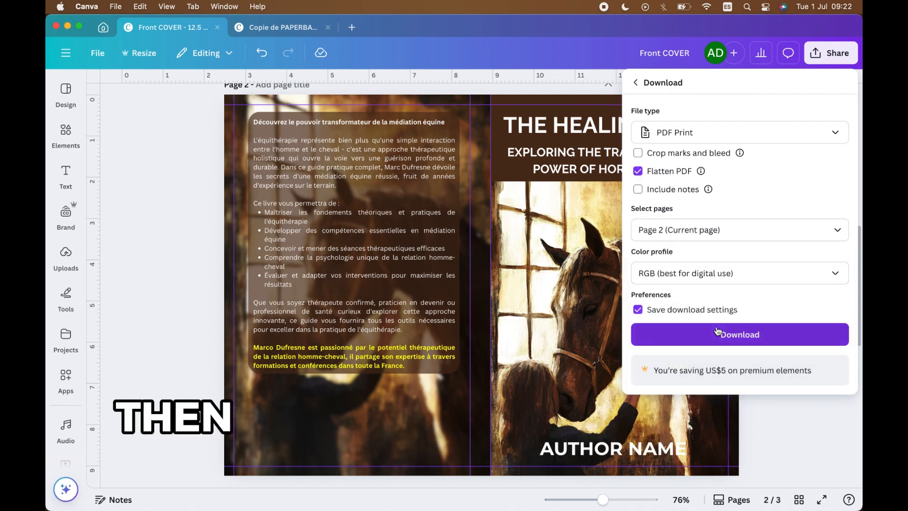
{"action": "left_click", "coordinate": [740, 334]}
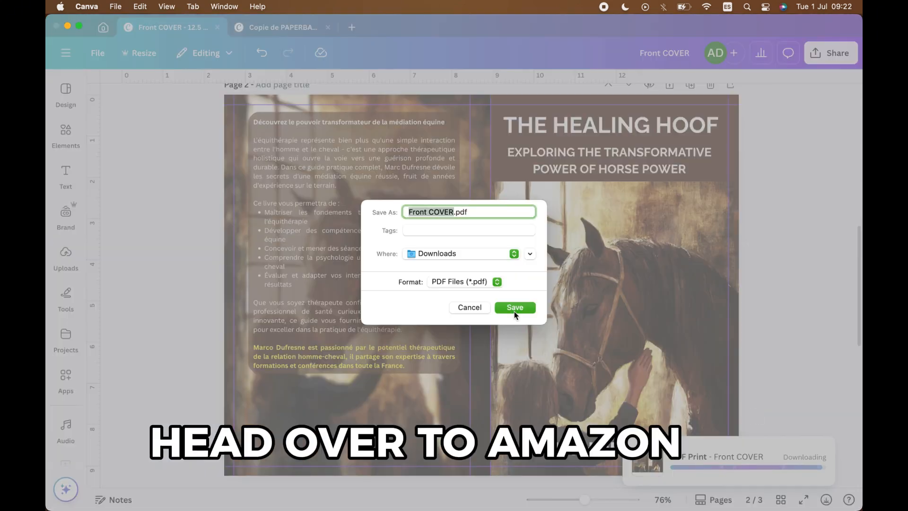
{"action": "left_click", "coordinate": [515, 313]}
- Open the downloaded Front COVER.pdf to review it
{"action": "left_click", "coordinate": [699, 464]}
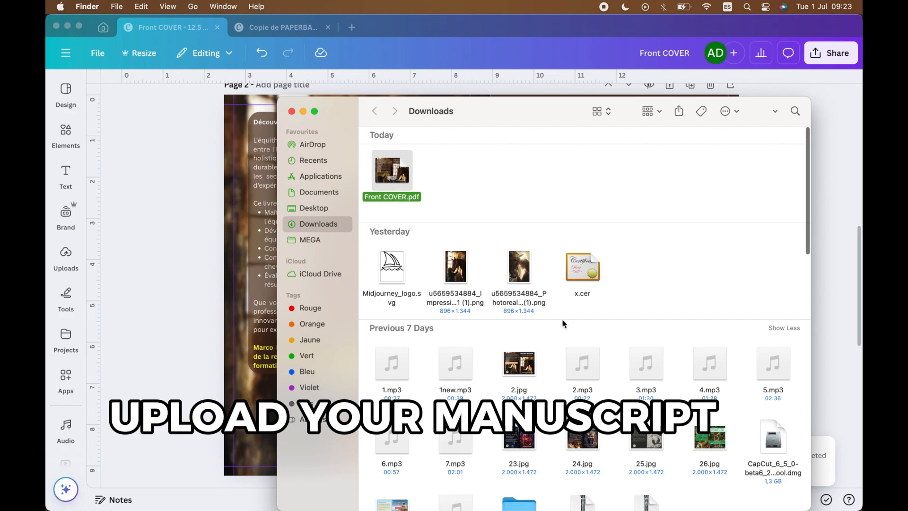
{"action": "double_click", "coordinate": [392, 170]}
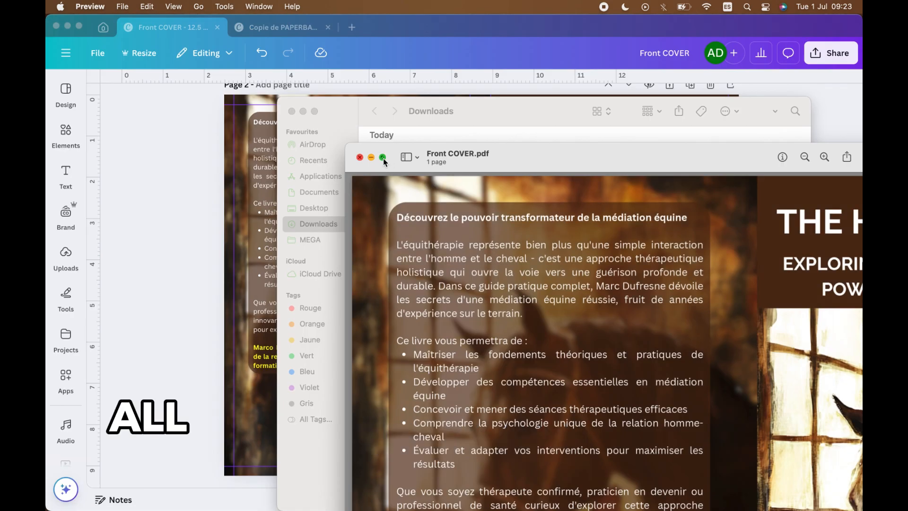